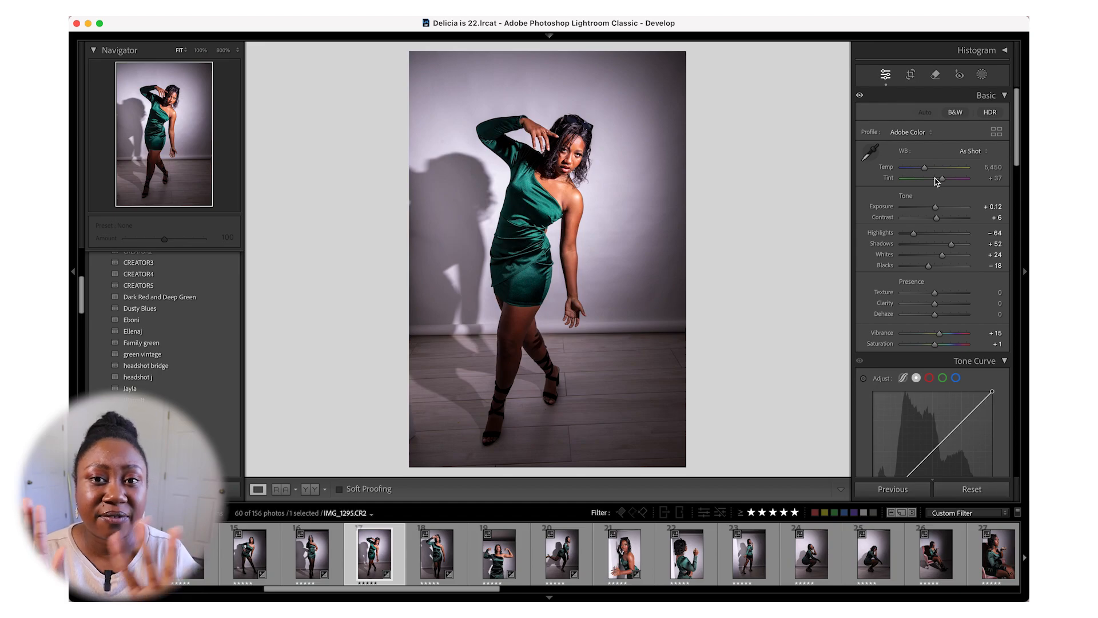
Step: Set the standing photo's Temp to 6,149, Tint to +17, Shadows to +75 and Blacks to −34
{"action": "left_click_drag", "start_coordinate": [924, 167], "coordinate": [939, 181]}
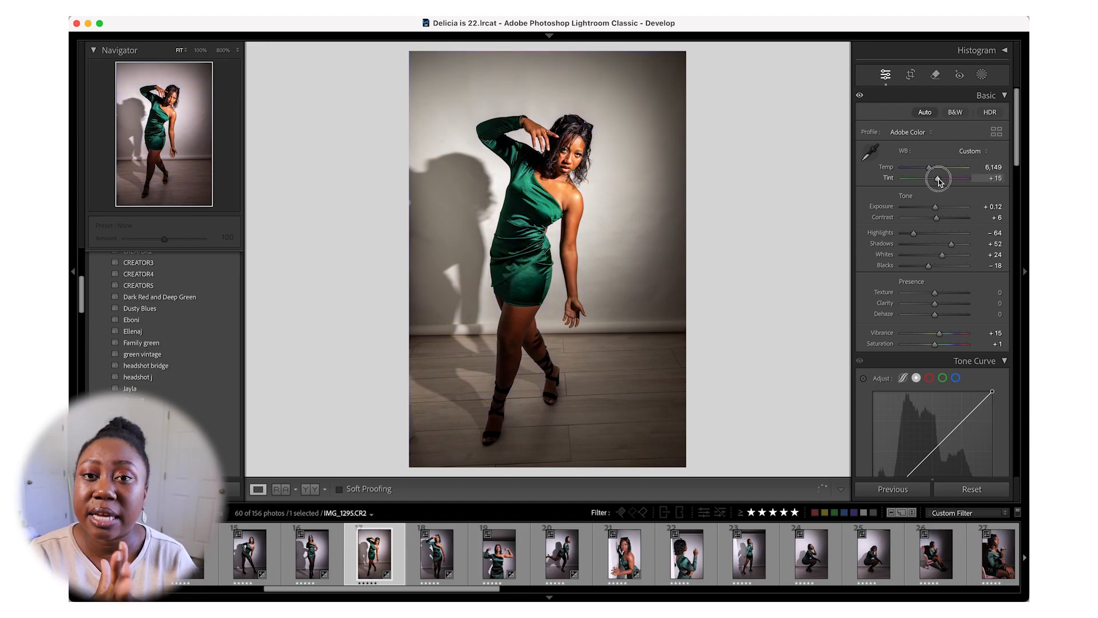
{"action": "left_click_drag", "start_coordinate": [951, 243], "coordinate": [923, 296]}
Step: In the Color Mixer, set the aqua hue to −12 and the saturation of orange to −22, yellow to +43, green to +72 and aqua to −1
{"action": "scroll", "coordinate": [927, 280], "scroll_direction": "down", "scroll_amount": 8}
{"action": "left_click_drag", "start_coordinate": [922, 396], "coordinate": [962, 418]}
{"action": "mouse_move", "coordinate": [930, 316]}
{"action": "left_mouse_down"}
{"action": "mouse_move", "coordinate": [902, 318]}
{"action": "mouse_move", "coordinate": [978, 328]}
{"action": "mouse_move", "coordinate": [927, 328]}
{"action": "left_mouse_up"}
{"action": "mouse_move", "coordinate": [921, 429]}
{"action": "left_mouse_down"}
{"action": "mouse_move", "coordinate": [909, 429]}
{"action": "mouse_move", "coordinate": [945, 433]}
{"action": "mouse_move", "coordinate": [935, 438]}
{"action": "left_mouse_up"}
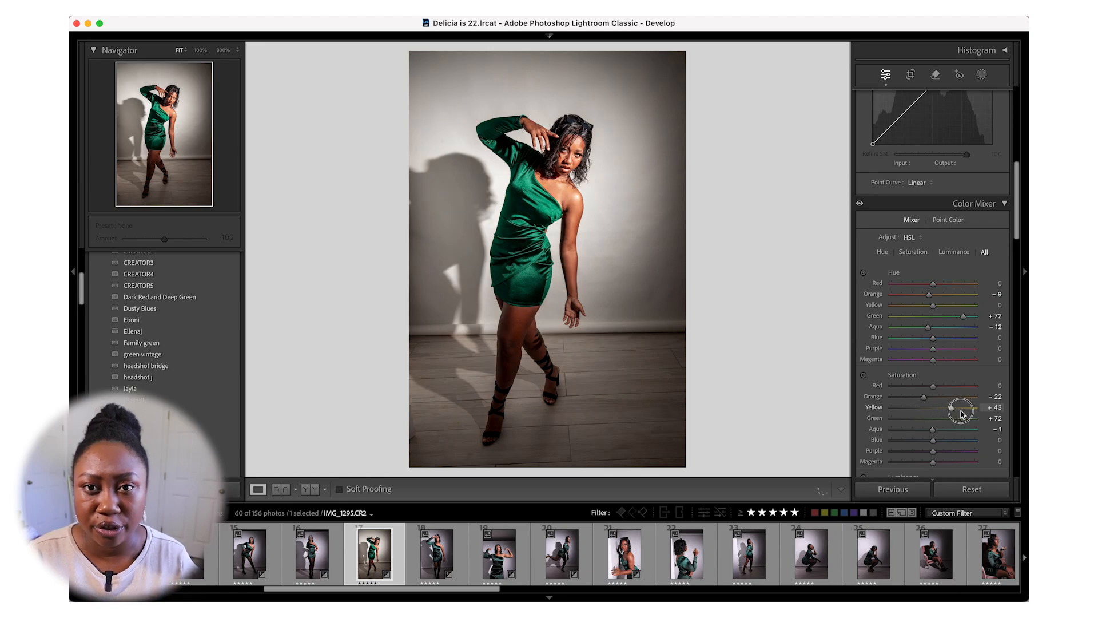
Step: Add an anchor point in the shadow area of the main tone curve
{"action": "scroll", "coordinate": [933, 419], "scroll_direction": "up", "scroll_amount": 10}
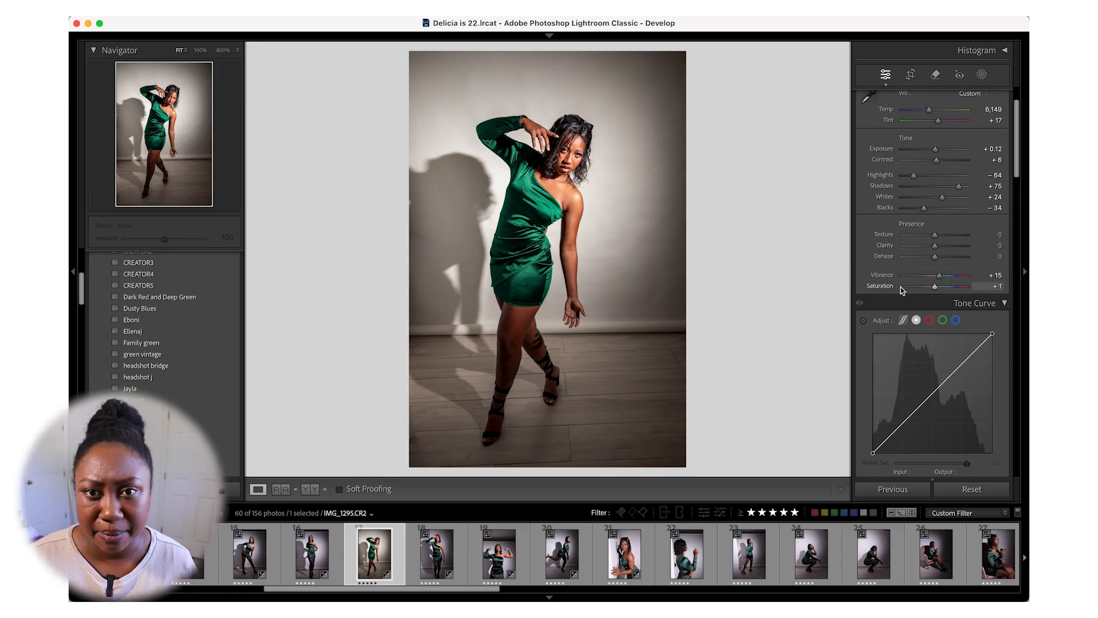
{"action": "left_click_drag", "start_coordinate": [899, 455], "coordinate": [899, 452]}
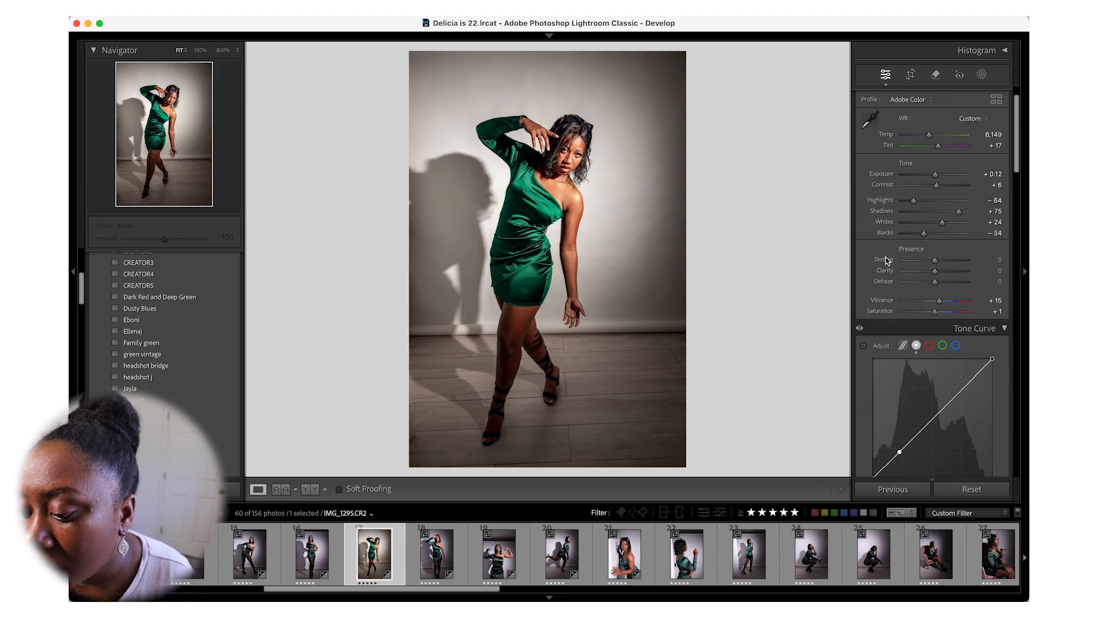
Step: Heal the spot beside the nostril using the Remove tool with a brush size of 4
{"action": "left_click", "coordinate": [563, 149]}
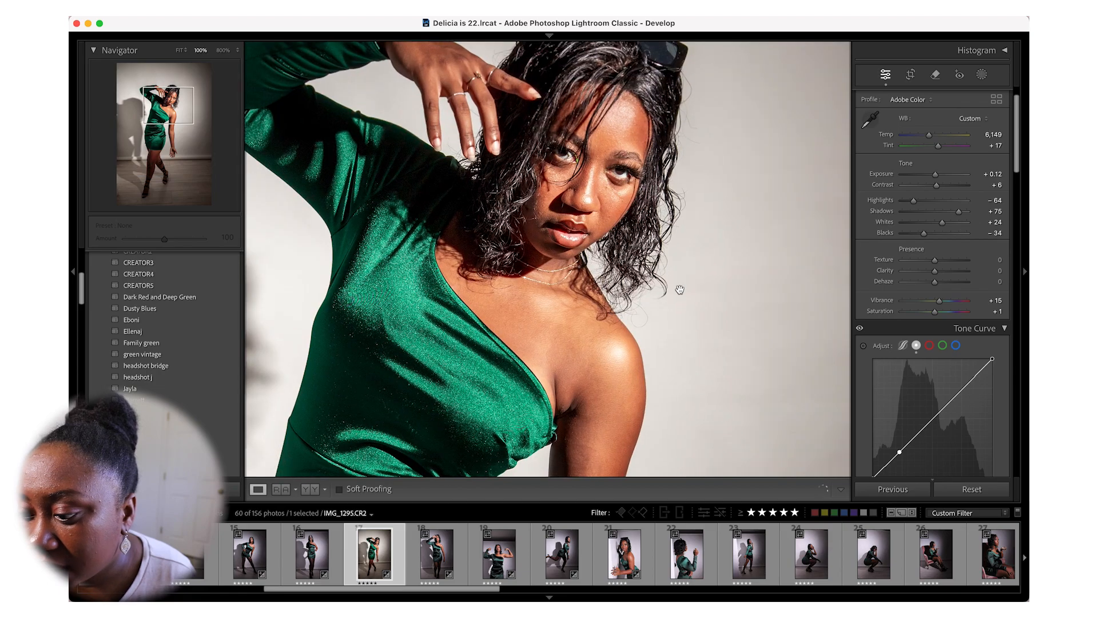
{"action": "key", "text": "super+equal"}
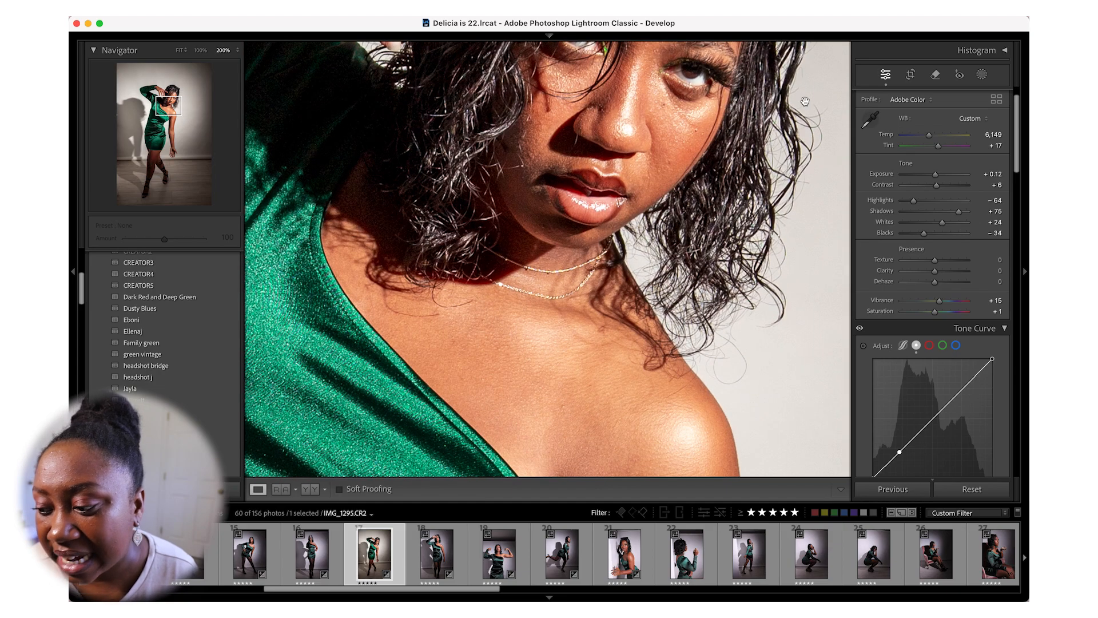
{"action": "left_click", "coordinate": [982, 76]}
{"action": "left_click", "coordinate": [883, 181]}
{"action": "left_click", "coordinate": [937, 75]}
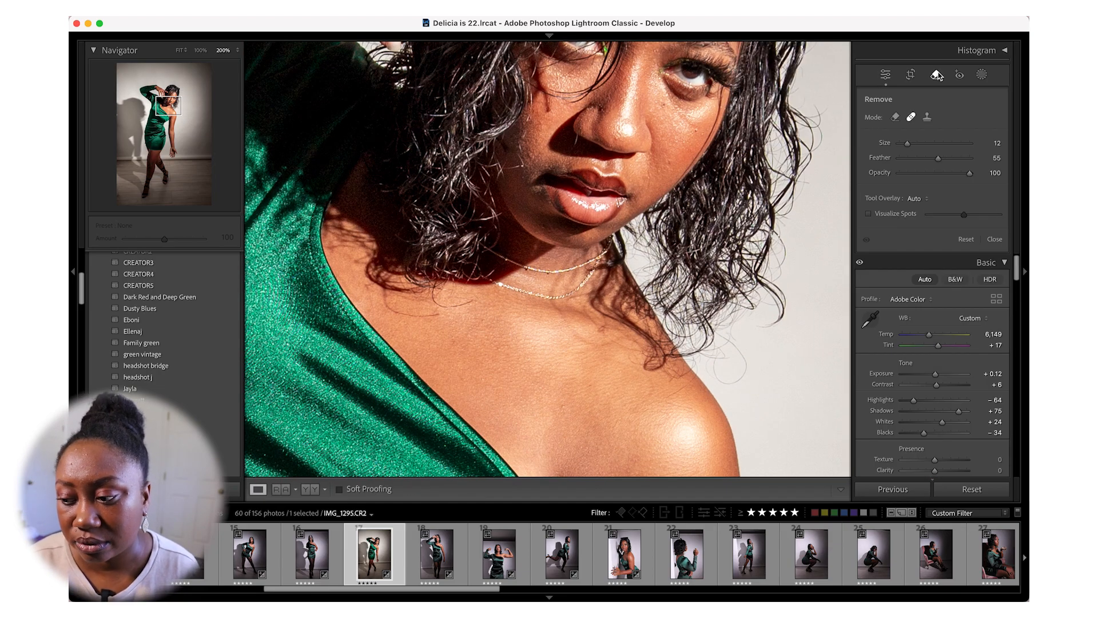
{"action": "scroll", "coordinate": [573, 146], "scroll_direction": "down", "scroll_amount": 4}
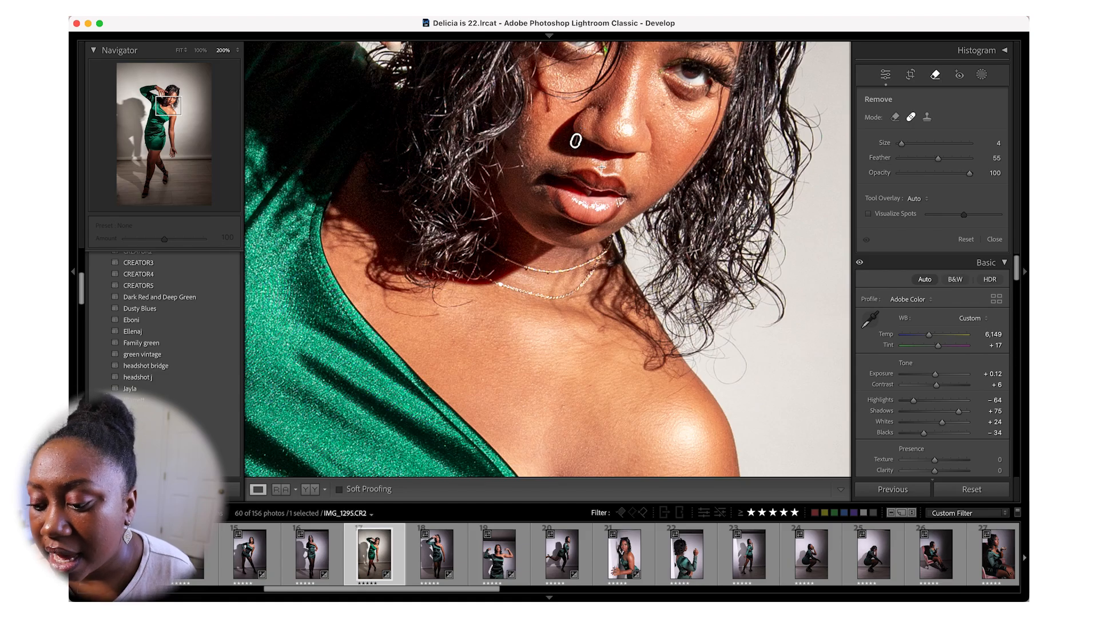
{"action": "left_click", "coordinate": [576, 140]}
{"action": "left_click", "coordinate": [936, 75]}
{"action": "scroll", "coordinate": [713, 247], "scroll_direction": "up", "scroll_amount": 5}
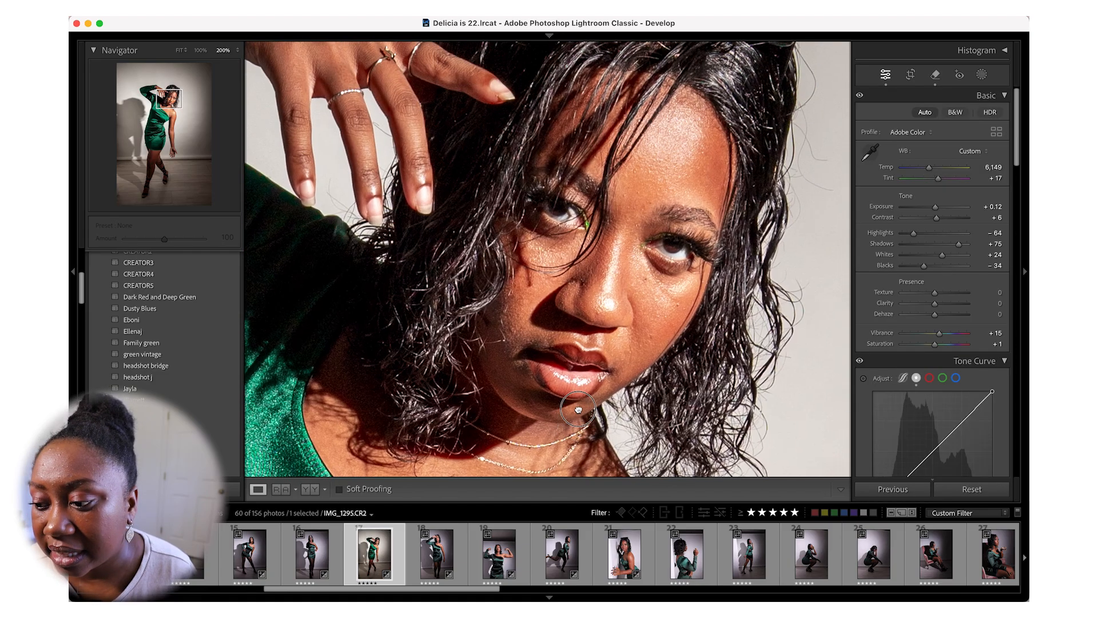
Step: Copy the edited photo's develop settings, leaving Masking, Remove, Crop and Transform out
{"action": "left_click", "coordinate": [712, 247]}
{"action": "key", "text": "super+shift+c"}
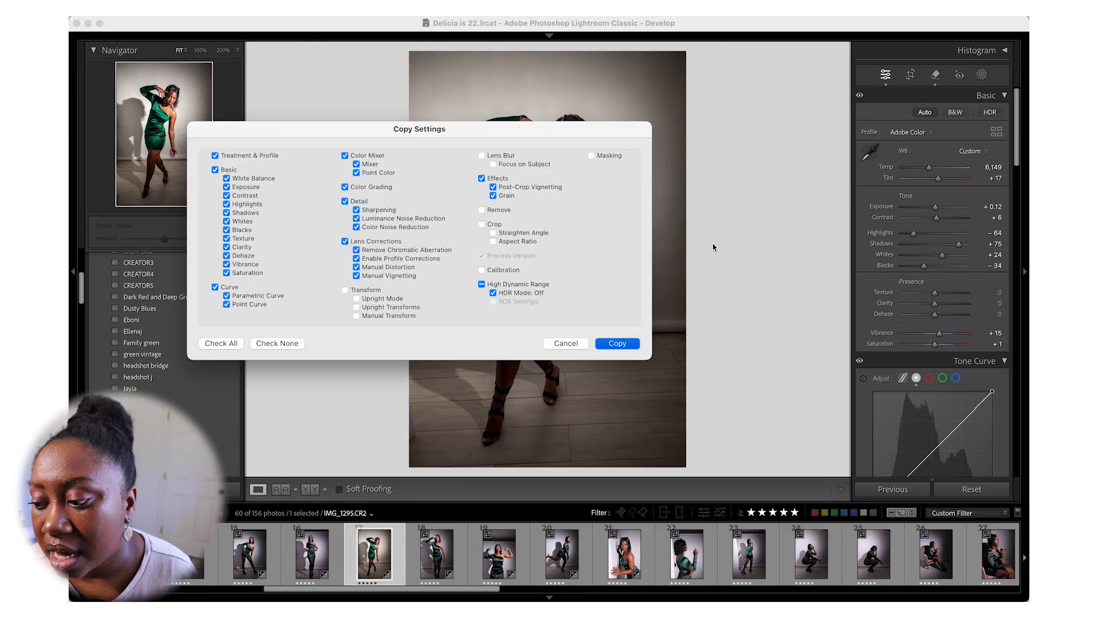
{"action": "key", "text": "Return"}
Step: Look through the close-up portraits near the end of the filmstrip for one to receive the copied edit
{"action": "scroll", "coordinate": [801, 549], "scroll_direction": "down", "scroll_amount": 10}
{"action": "scroll", "coordinate": [800, 549], "scroll_direction": "down", "scroll_amount": 3}
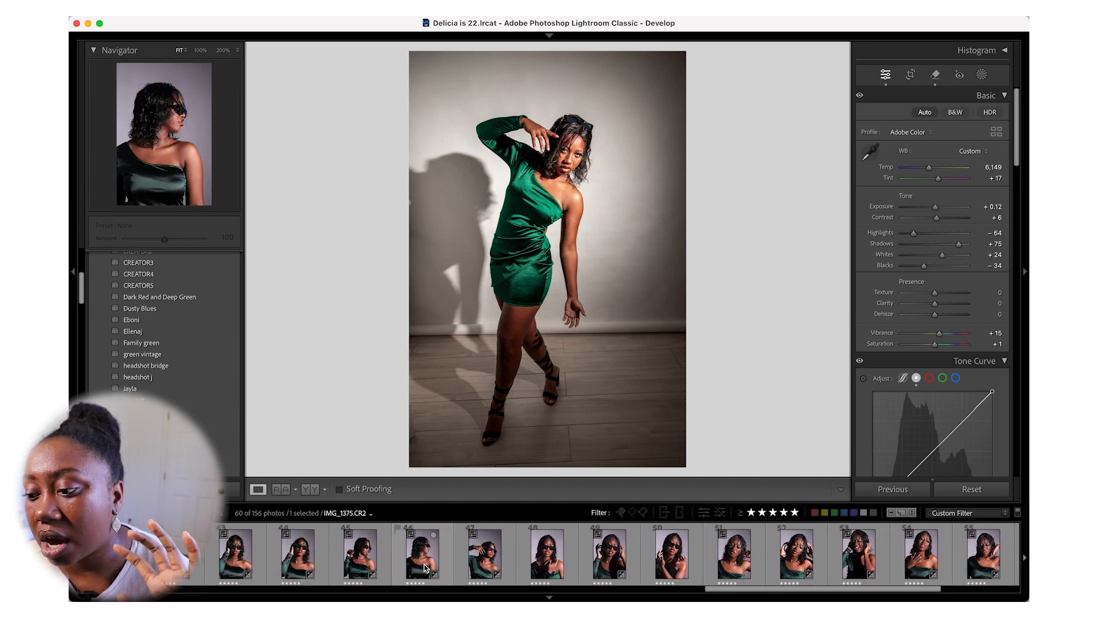
{"action": "left_click", "coordinate": [995, 564]}
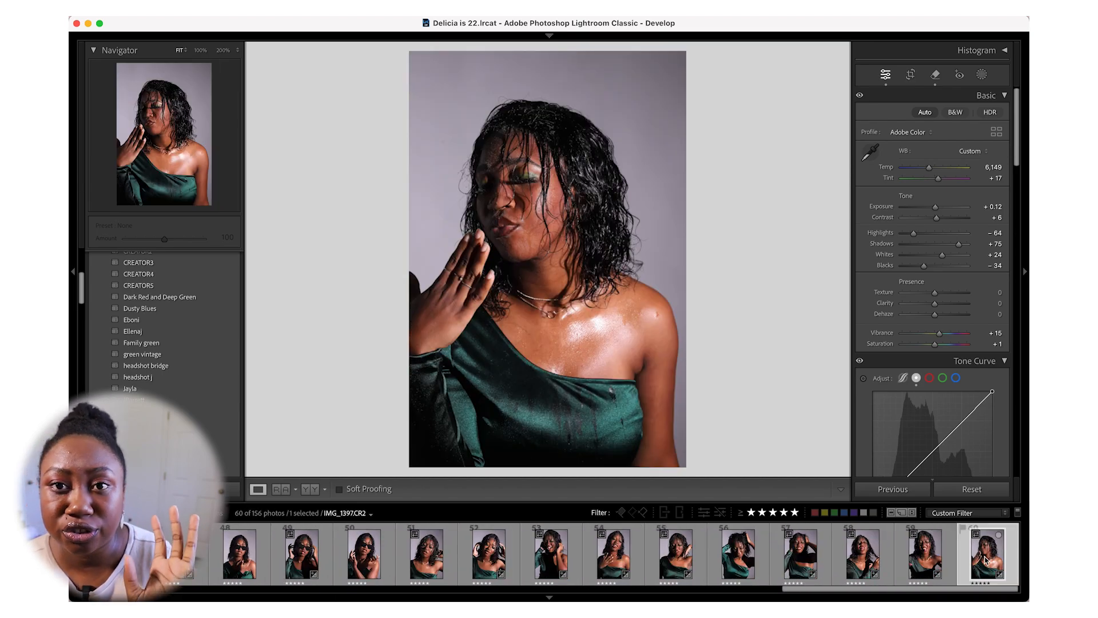
{"action": "key", "text": "Left"}
{"action": "left_click", "coordinate": [662, 557]}
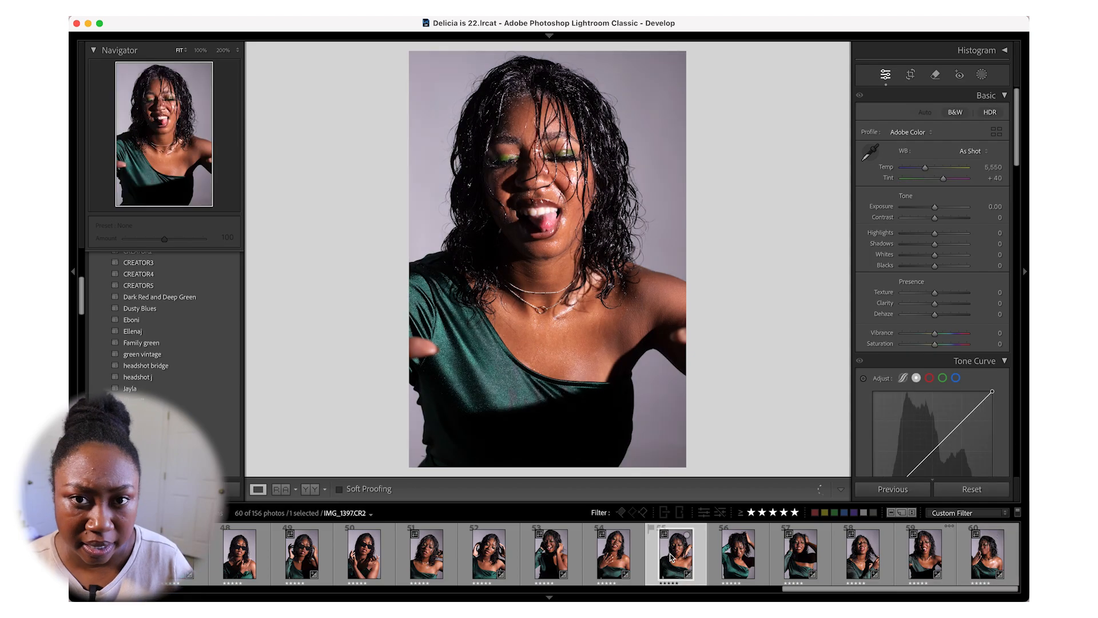
{"action": "key", "text": "Left"}
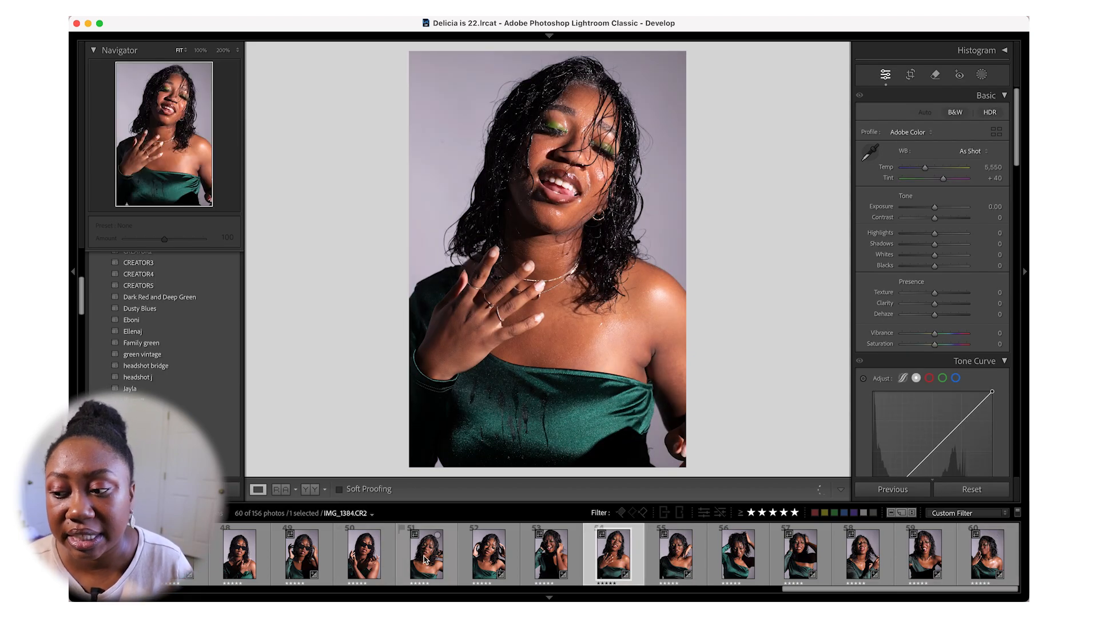
{"action": "left_click", "coordinate": [426, 556]}
{"action": "left_click", "coordinate": [538, 560]}
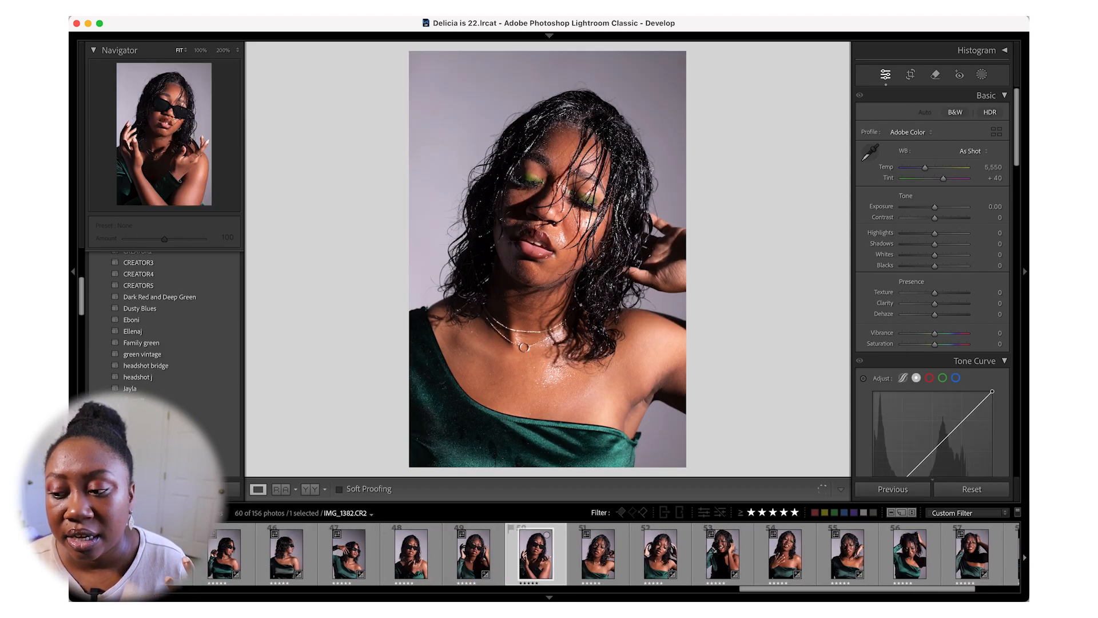
Step: Reset the sunglasses portrait IMG_1371.CR2 and apply the copied develop settings to it
{"action": "left_click", "coordinate": [360, 565]}
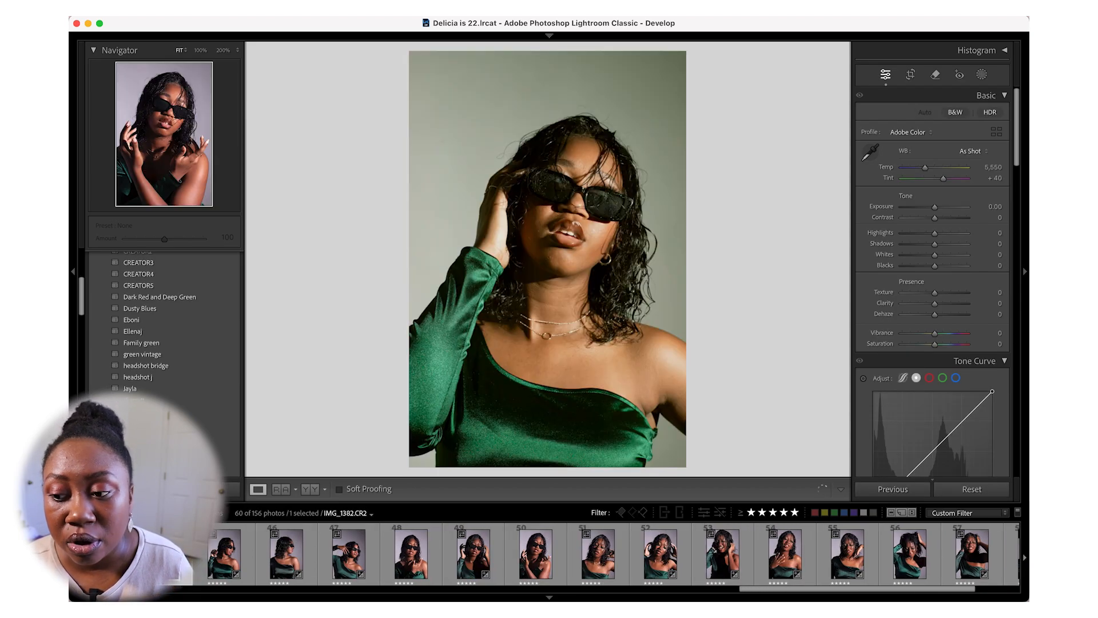
{"action": "left_click", "coordinate": [995, 495]}
{"action": "key", "text": "super+z"}
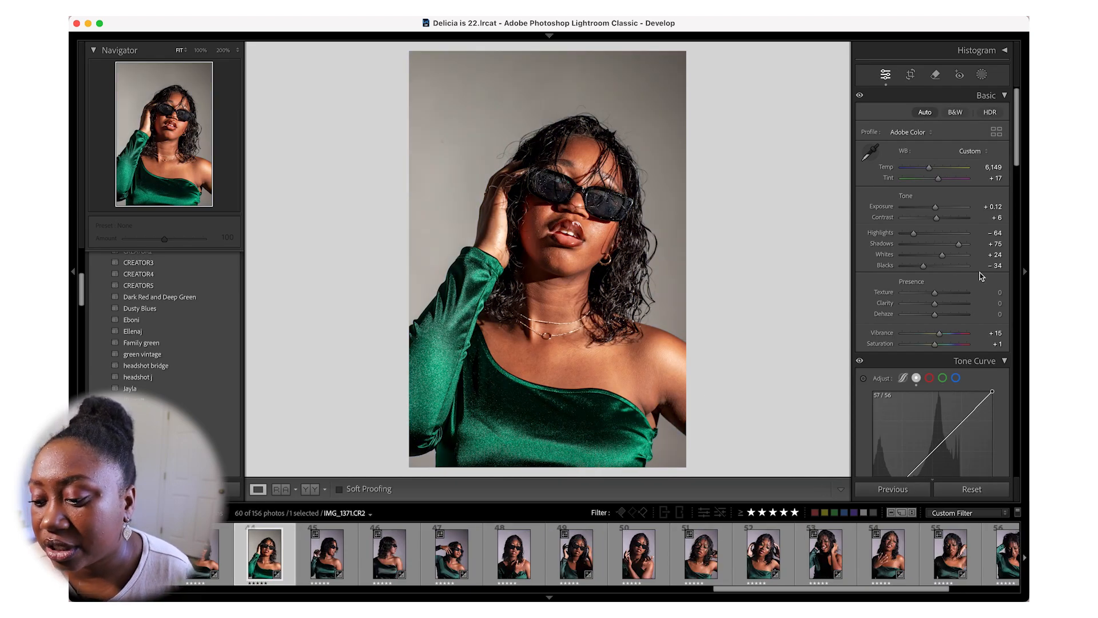
Step: Set the sunglasses portrait's Shadows to +52 and Blacks to −1, and raise the tone curve highlights from input 198 to output 221
{"action": "left_click_drag", "start_coordinate": [959, 244], "coordinate": [952, 245]}
{"action": "scroll", "coordinate": [944, 286], "scroll_direction": "down", "scroll_amount": 4}
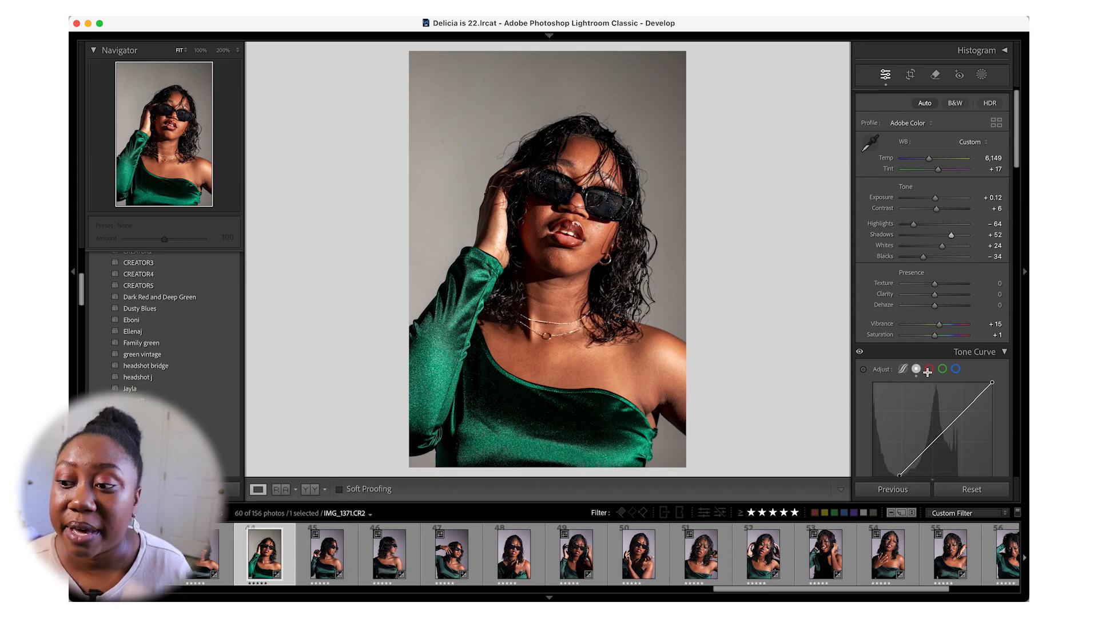
{"action": "left_click_drag", "start_coordinate": [967, 339], "coordinate": [965, 332]}
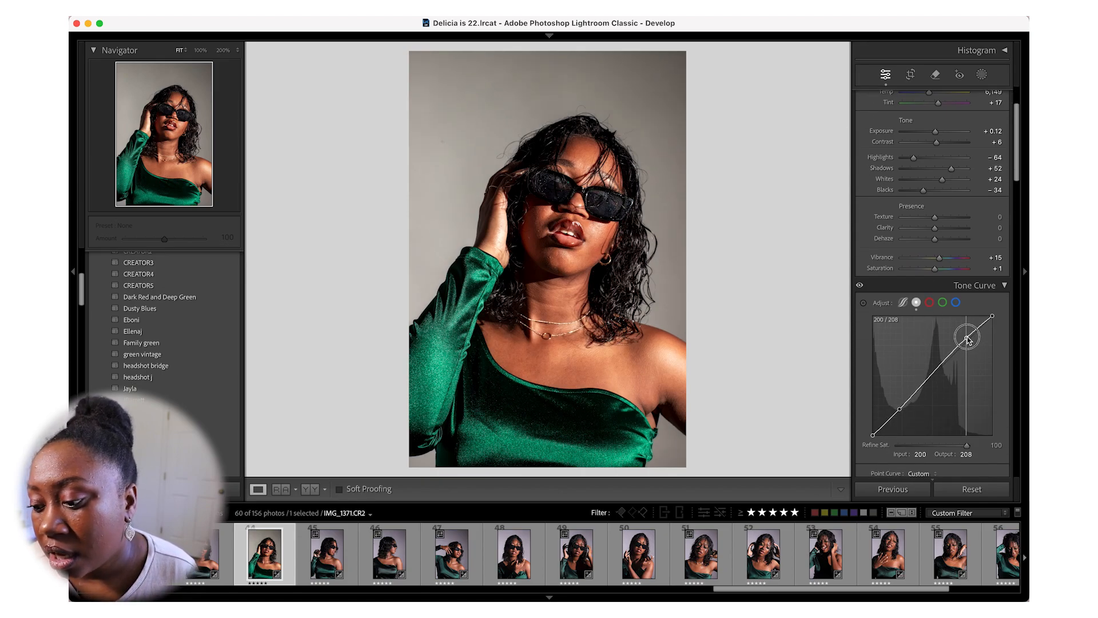
{"action": "left_click_drag", "start_coordinate": [923, 190], "coordinate": [934, 192]}
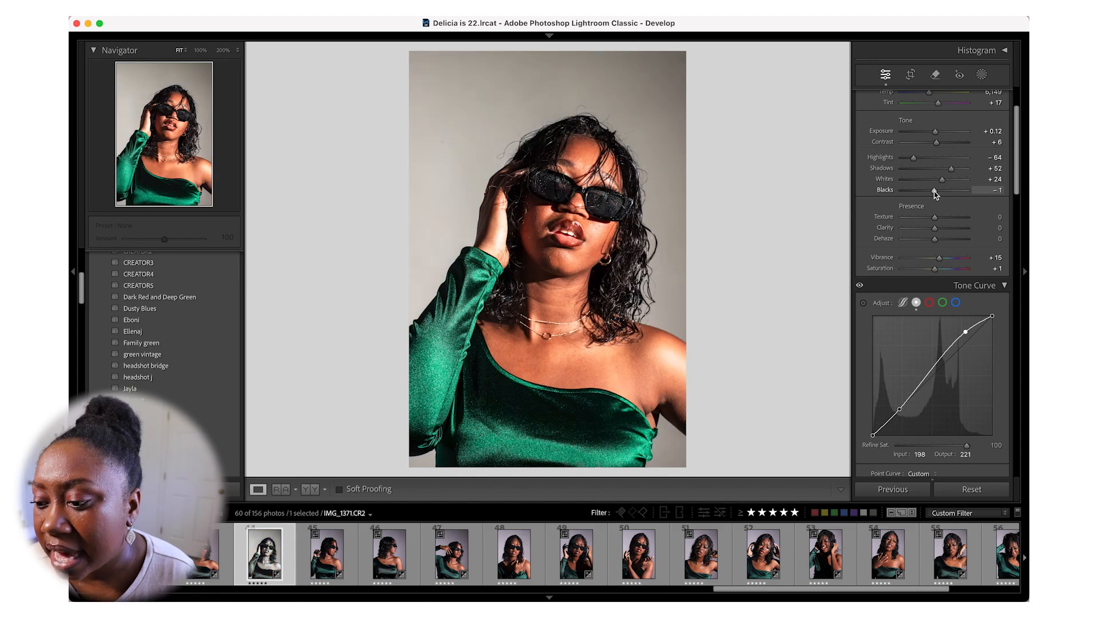
{"action": "left_click", "coordinate": [943, 302]}
{"action": "left_click", "coordinate": [929, 302]}
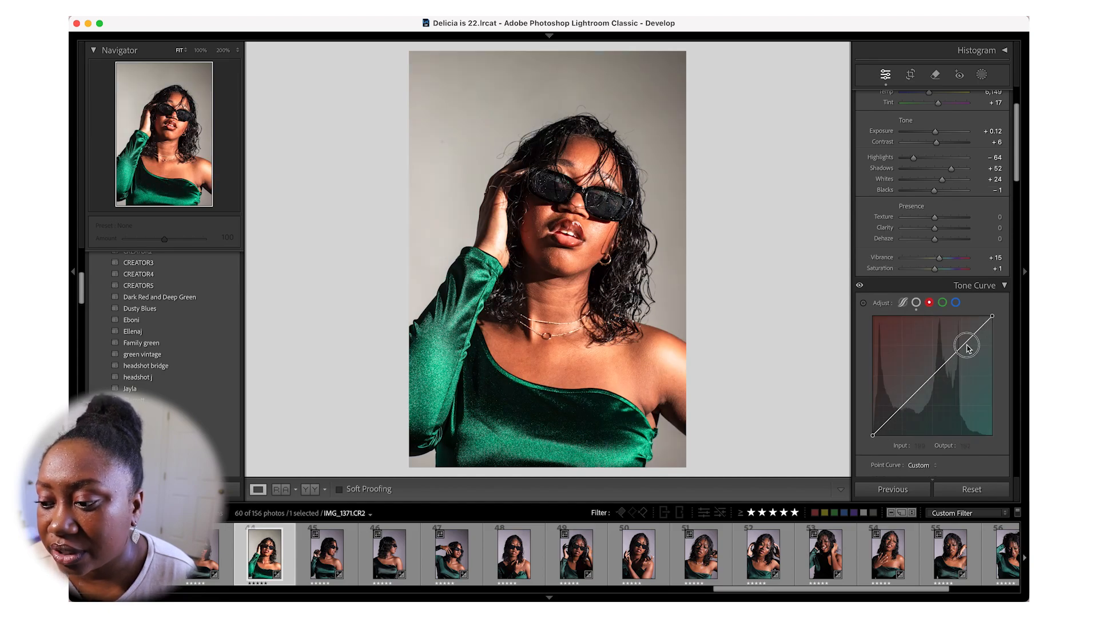
{"action": "left_click_drag", "start_coordinate": [966, 346], "coordinate": [944, 363]}
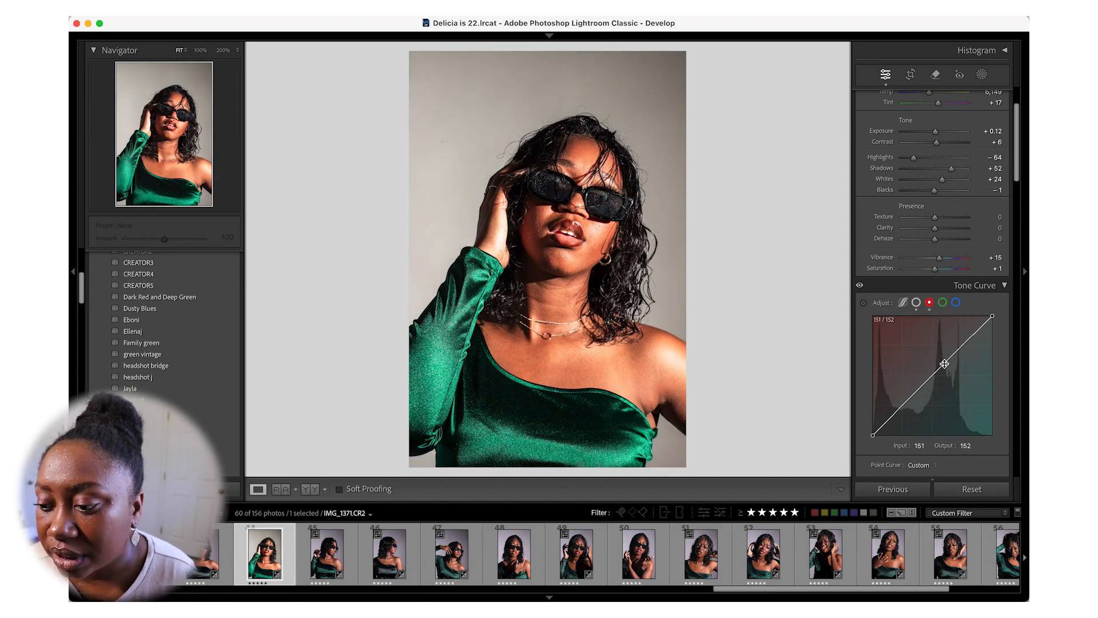
{"action": "left_click", "coordinate": [927, 465]}
{"action": "left_click", "coordinate": [927, 466]}
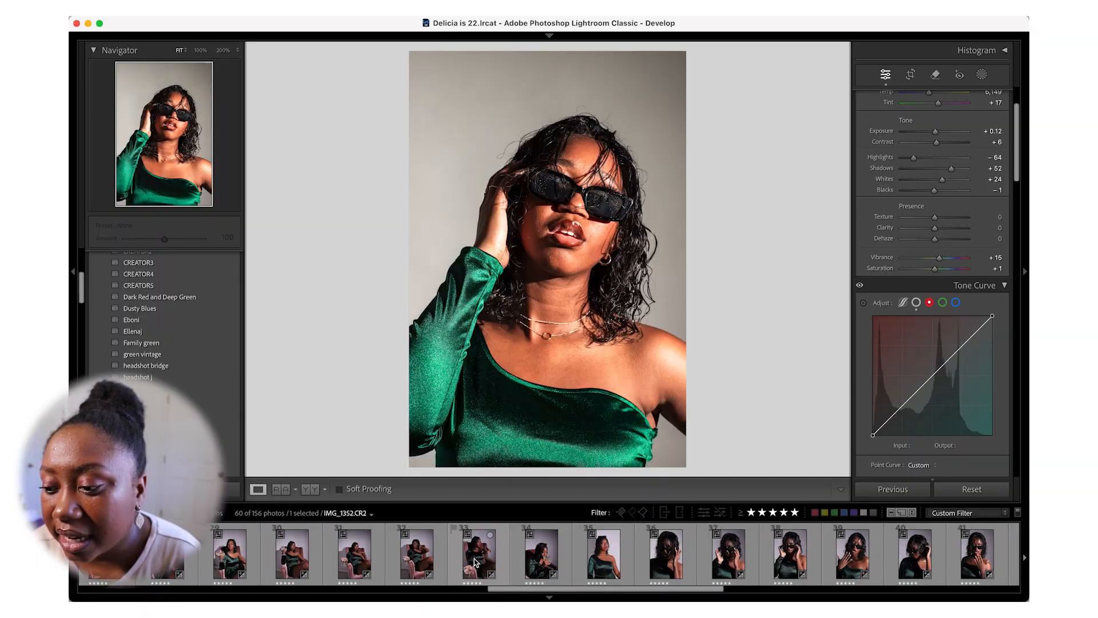
Step: Apply the copied develop settings to the filmstrip's first photo, IMG_1250.CR2, and set its Shadows to +46
{"action": "scroll", "coordinate": [475, 562], "scroll_direction": "up", "scroll_amount": 10}
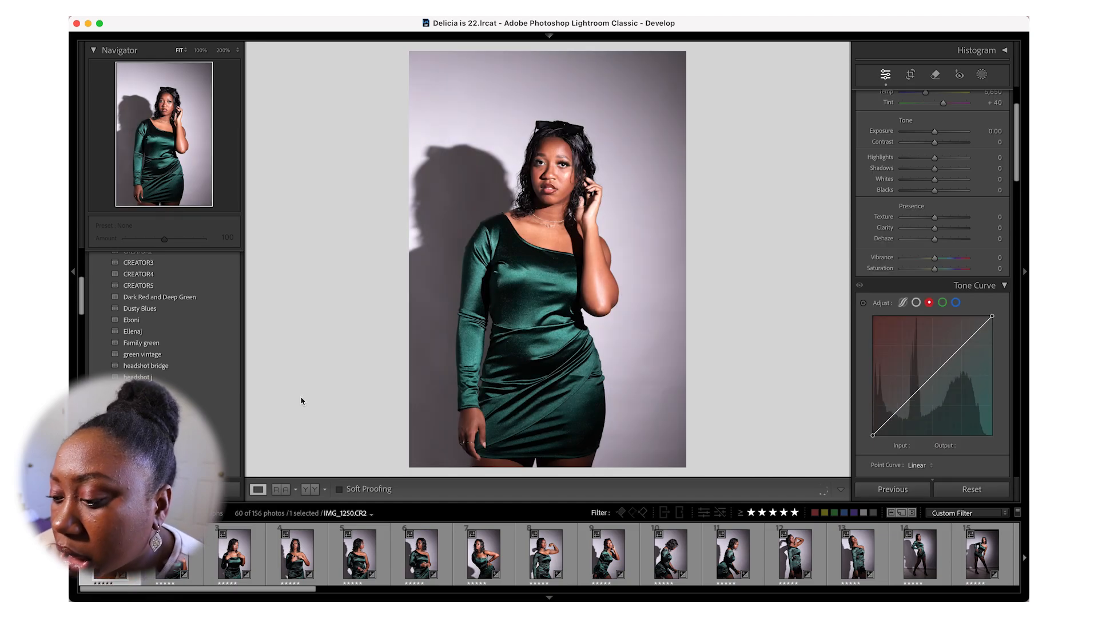
{"action": "key", "text": "super+v"}
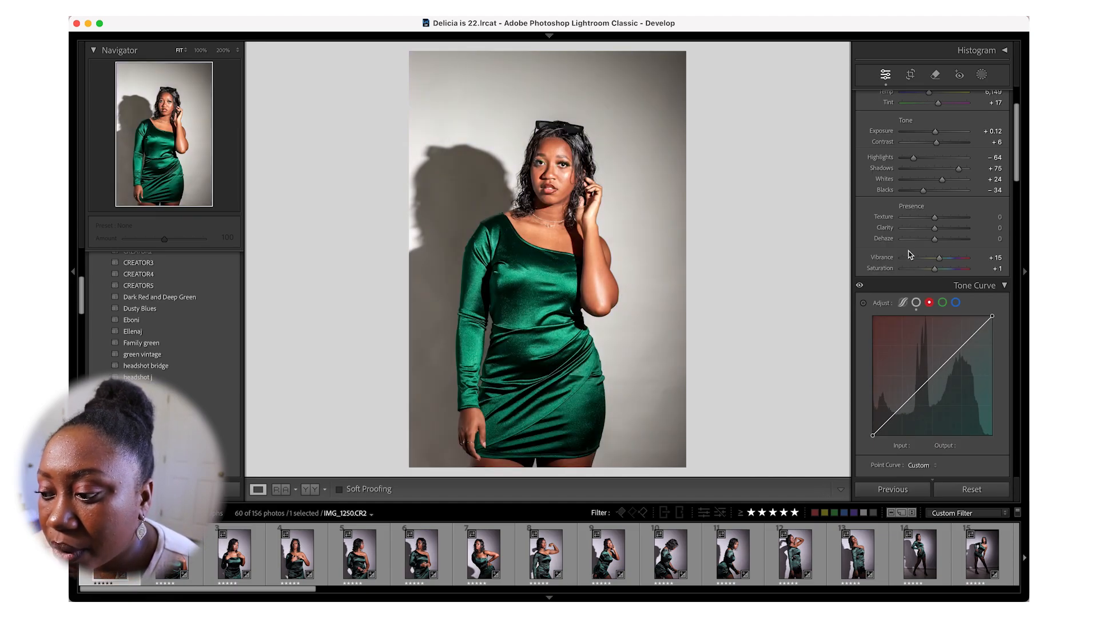
{"action": "scroll", "coordinate": [910, 229], "scroll_direction": "up", "scroll_amount": 2}
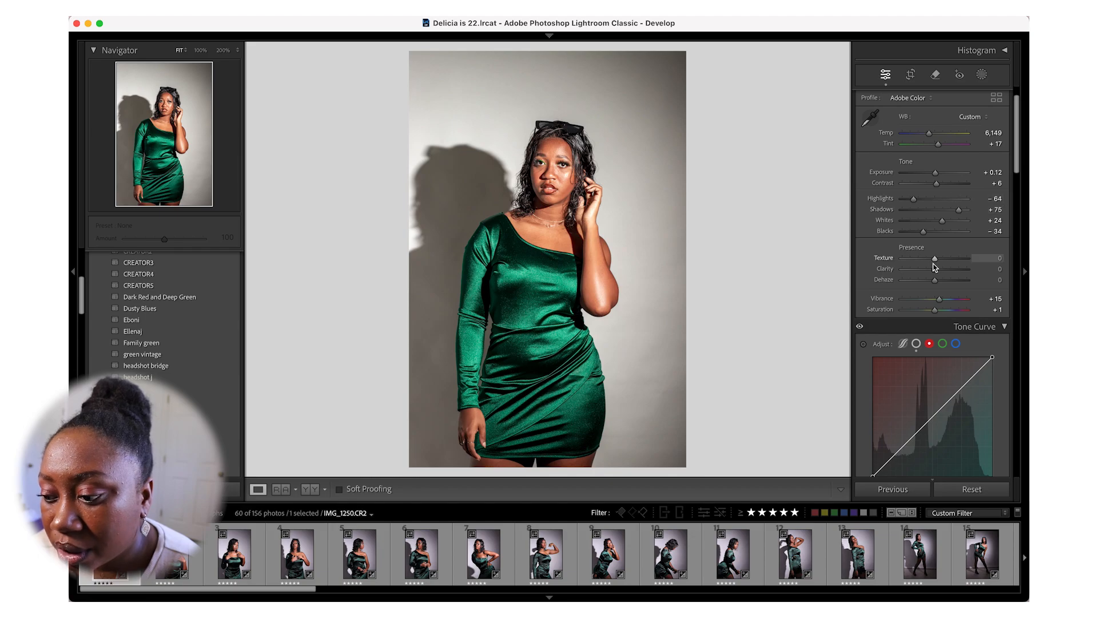
{"action": "mouse_move", "coordinate": [959, 210]}
{"action": "left_mouse_down"}
{"action": "mouse_move", "coordinate": [935, 221]}
{"action": "mouse_move", "coordinate": [943, 223]}
{"action": "left_mouse_up"}
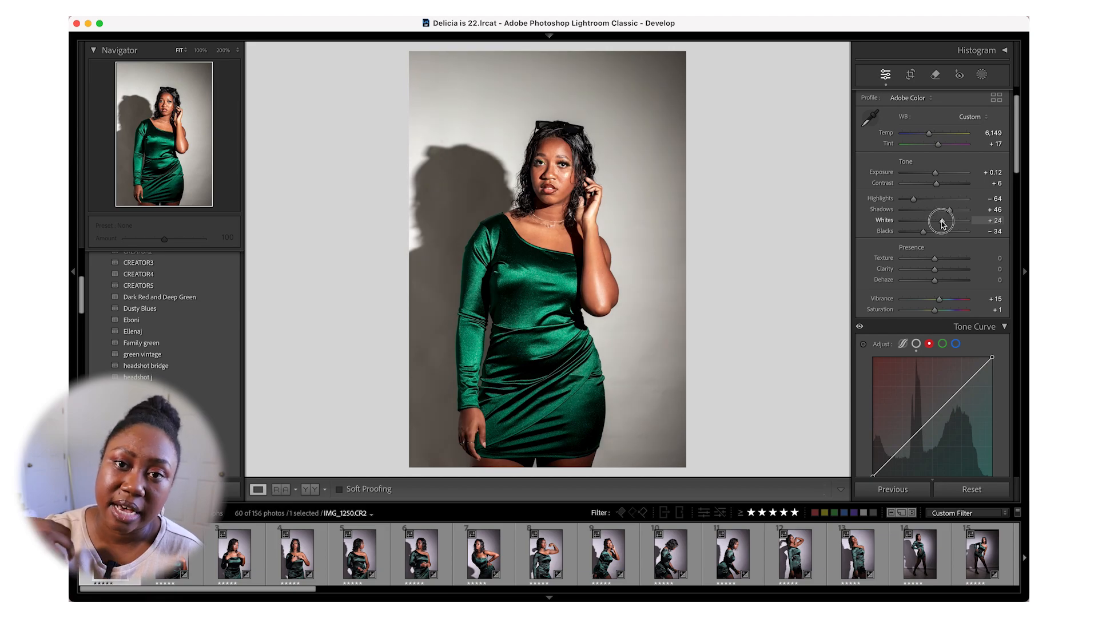
Step: Heal the blemishes on the chin and beside the mouth with the Remove tool, using brush sizes 8 and 6
{"action": "left_click", "coordinate": [535, 164]}
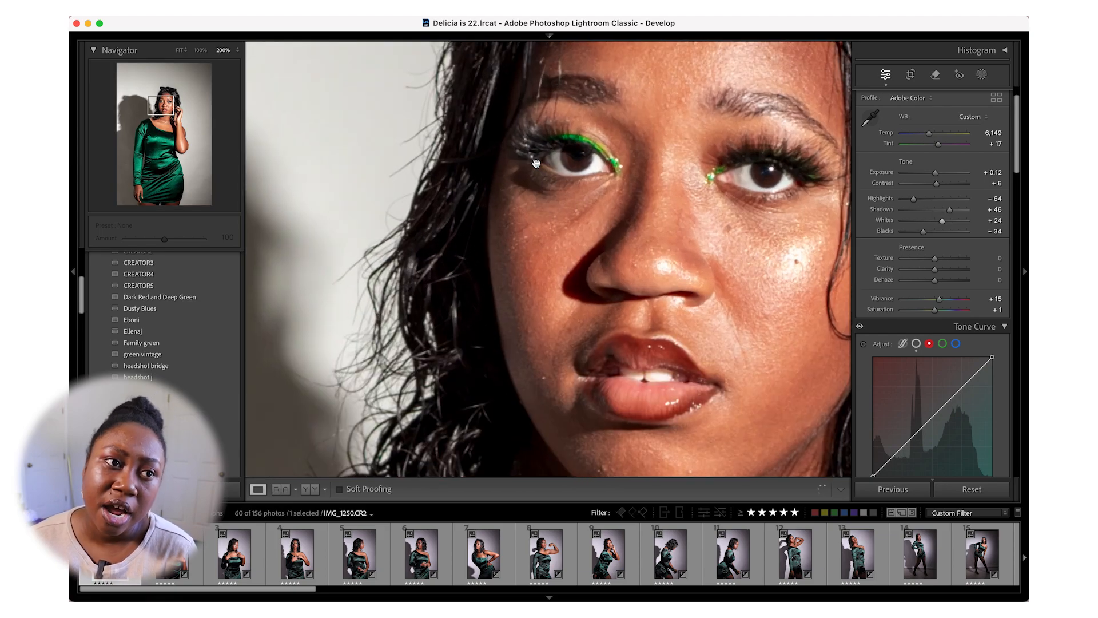
{"action": "left_click_drag", "start_coordinate": [693, 272], "coordinate": [579, 222]}
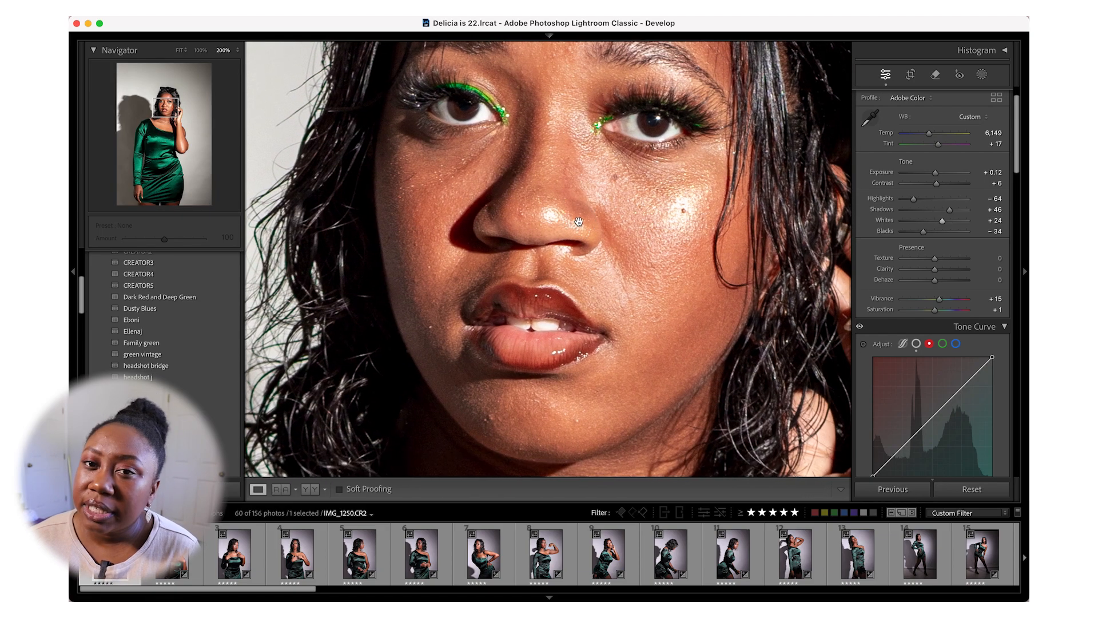
{"action": "left_click", "coordinate": [935, 76]}
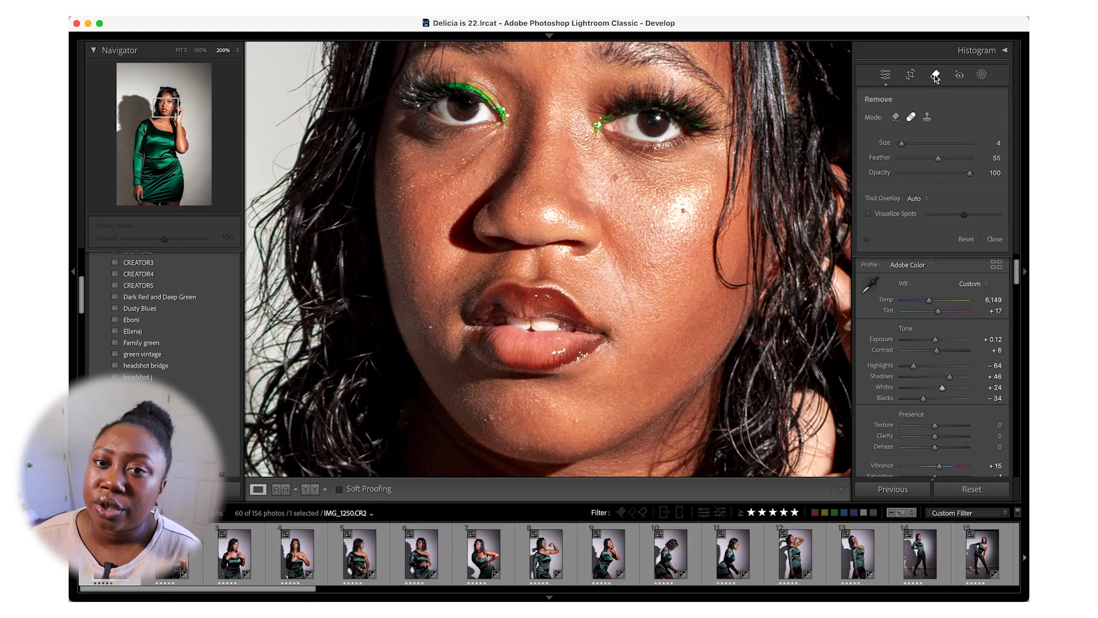
{"action": "left_click", "coordinate": [489, 418]}
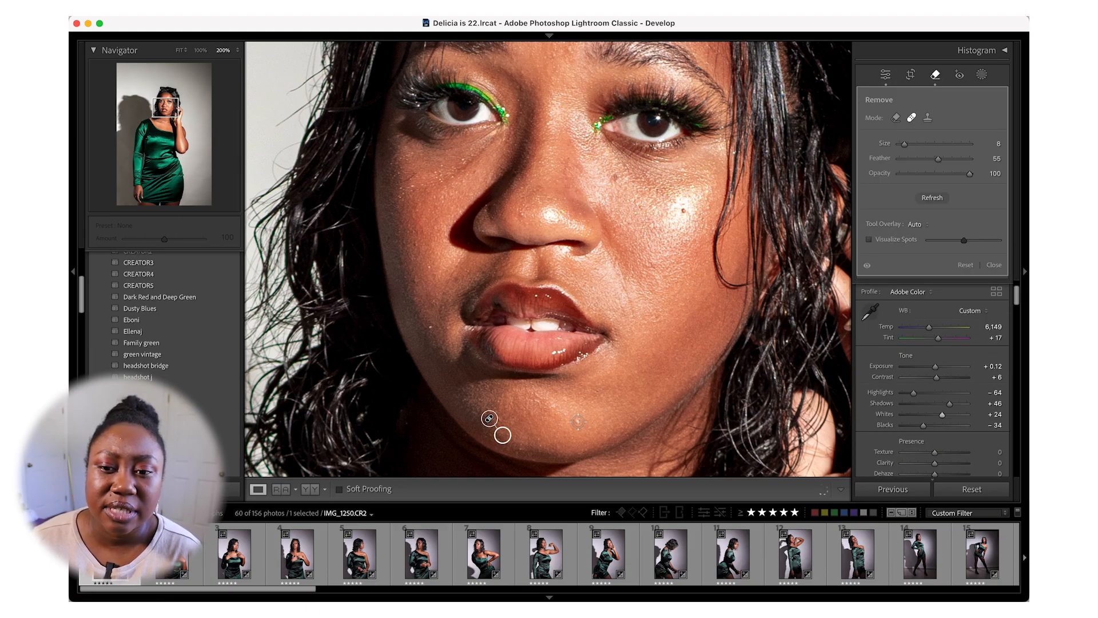
{"action": "key", "text": "bracketleft"}
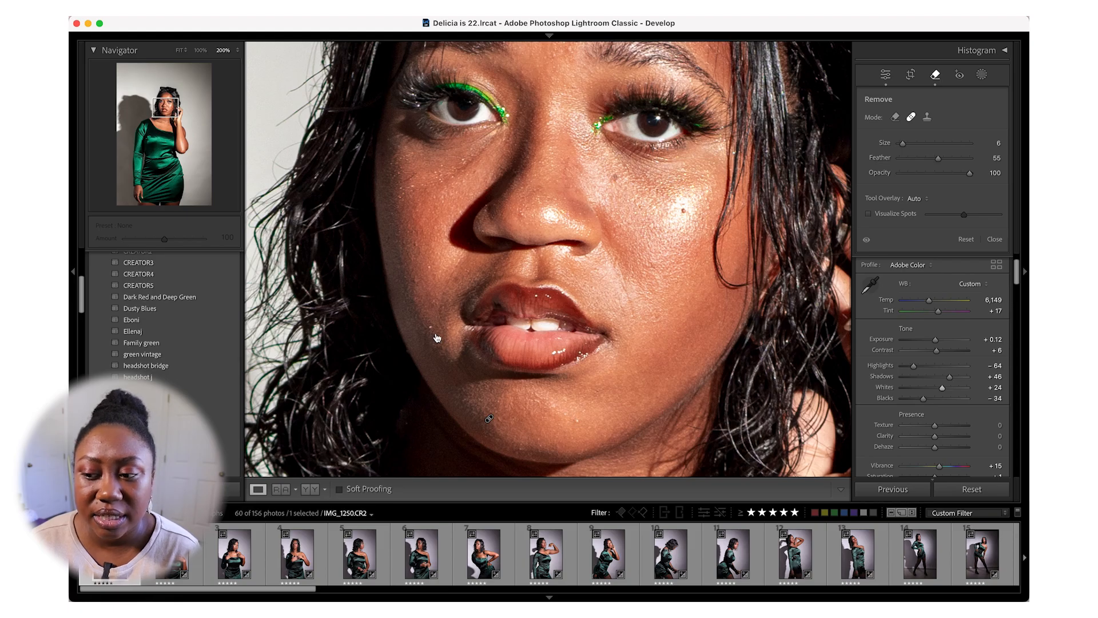
{"action": "left_click", "coordinate": [430, 326]}
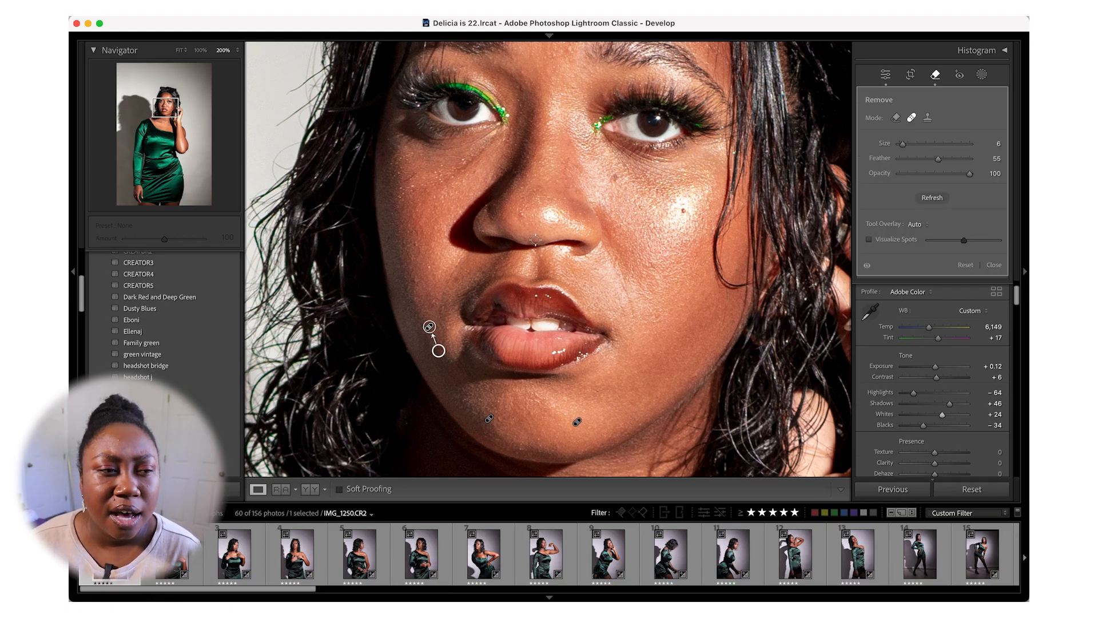
{"action": "left_click", "coordinate": [164, 100]}
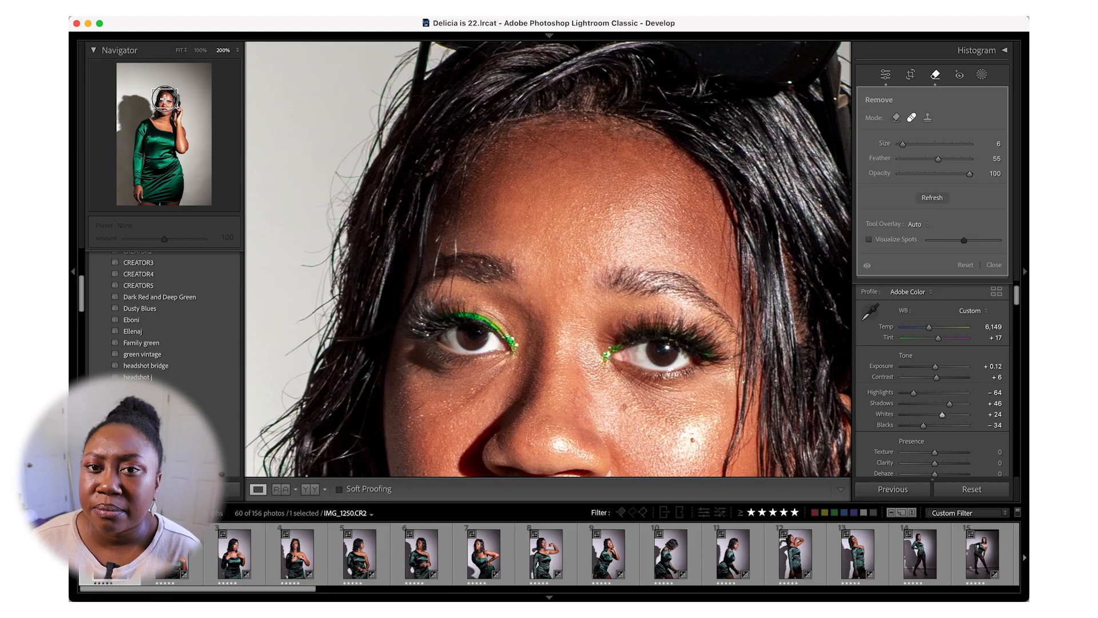
{"action": "left_click_drag", "start_coordinate": [165, 100], "coordinate": [168, 125]}
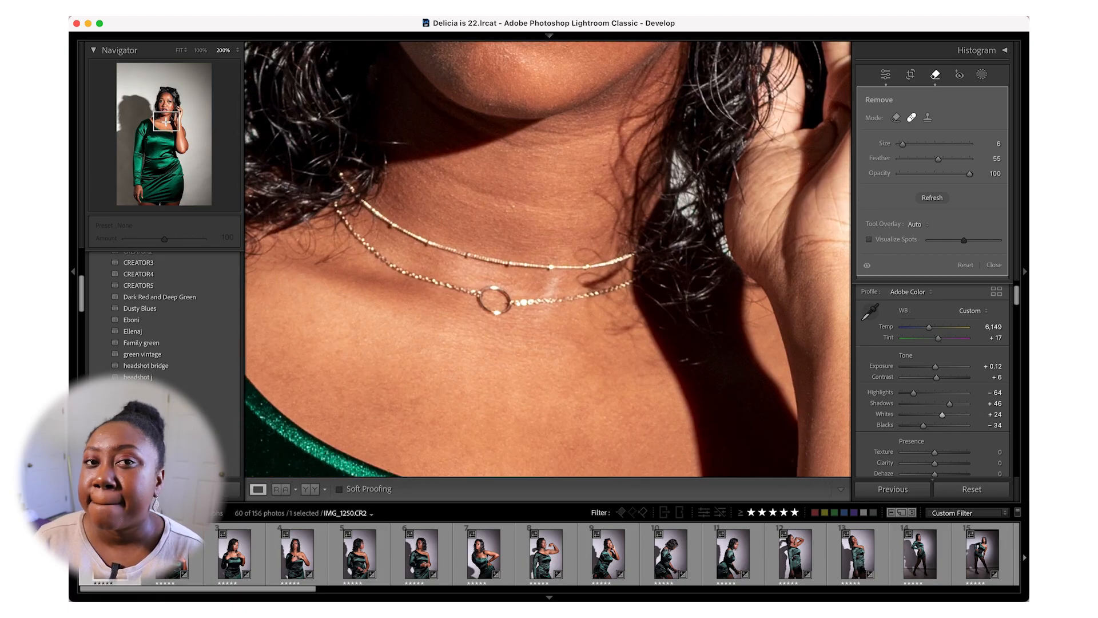
Step: Heal the spot on the neck just above the necklace with the Remove tool and return to the full photo
{"action": "left_click", "coordinate": [201, 51]}
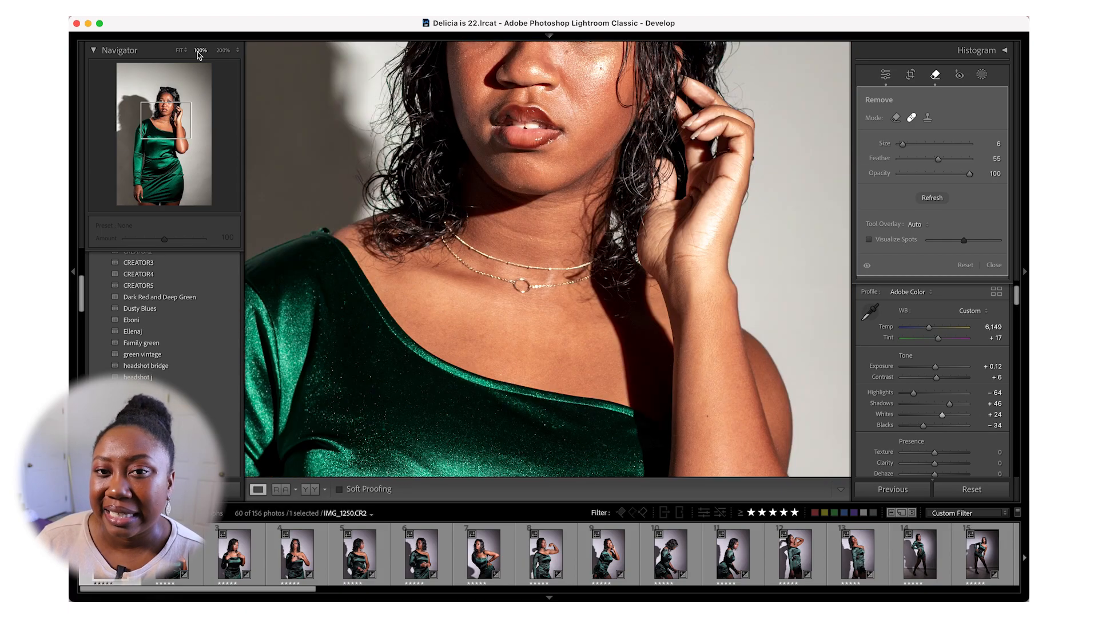
{"action": "left_click", "coordinate": [509, 252]}
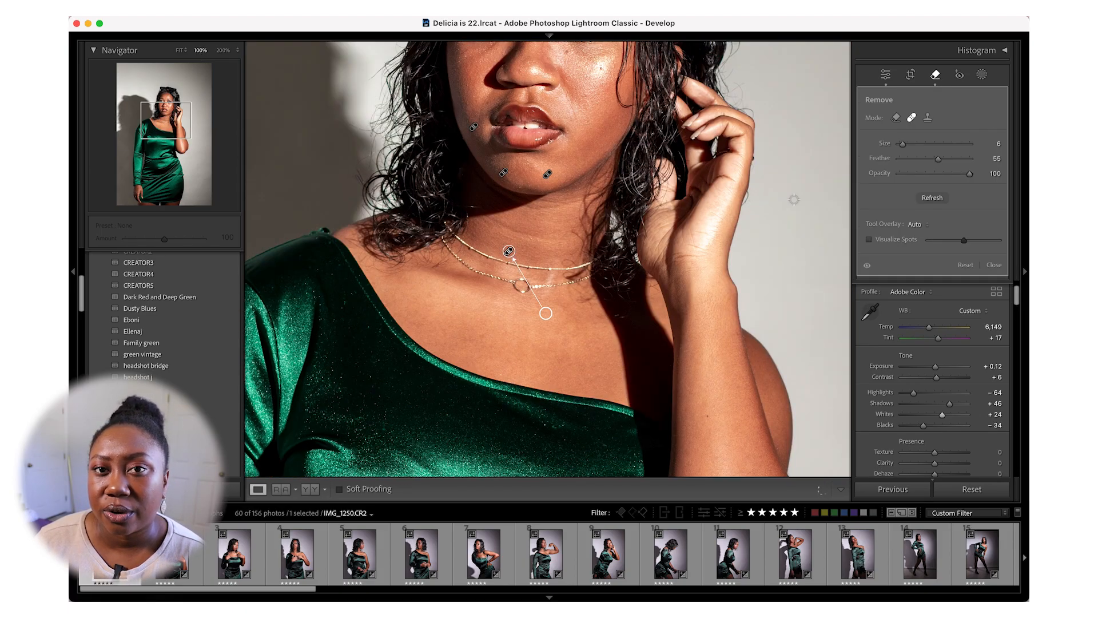
{"action": "left_click", "coordinate": [936, 75]}
{"action": "left_click", "coordinate": [508, 262]}
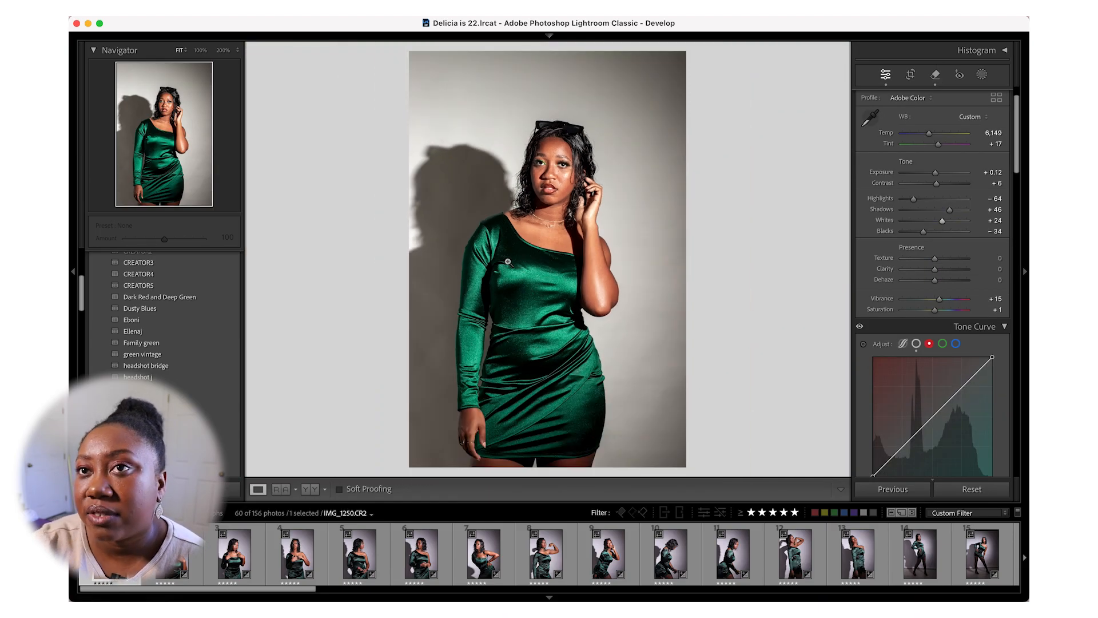
Step: Crop the photo to the 4 x 5 / 8 x 10 aspect ratio, shifting the image slightly upward inside the frame
{"action": "left_click", "coordinate": [912, 74]}
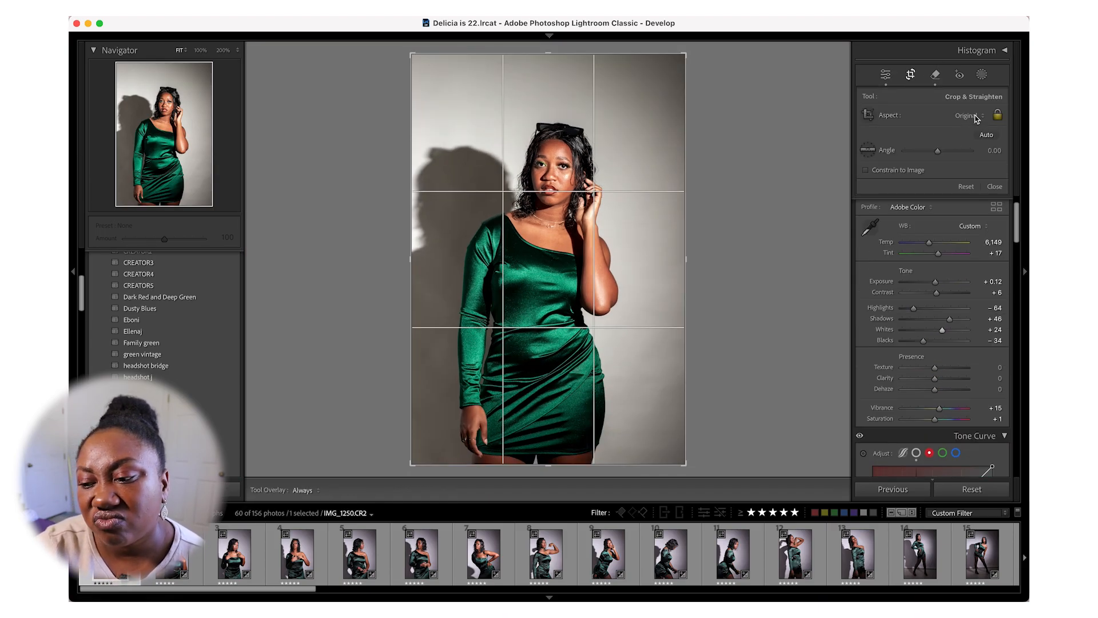
{"action": "left_click", "coordinate": [975, 117]}
{"action": "left_click", "coordinate": [966, 160]}
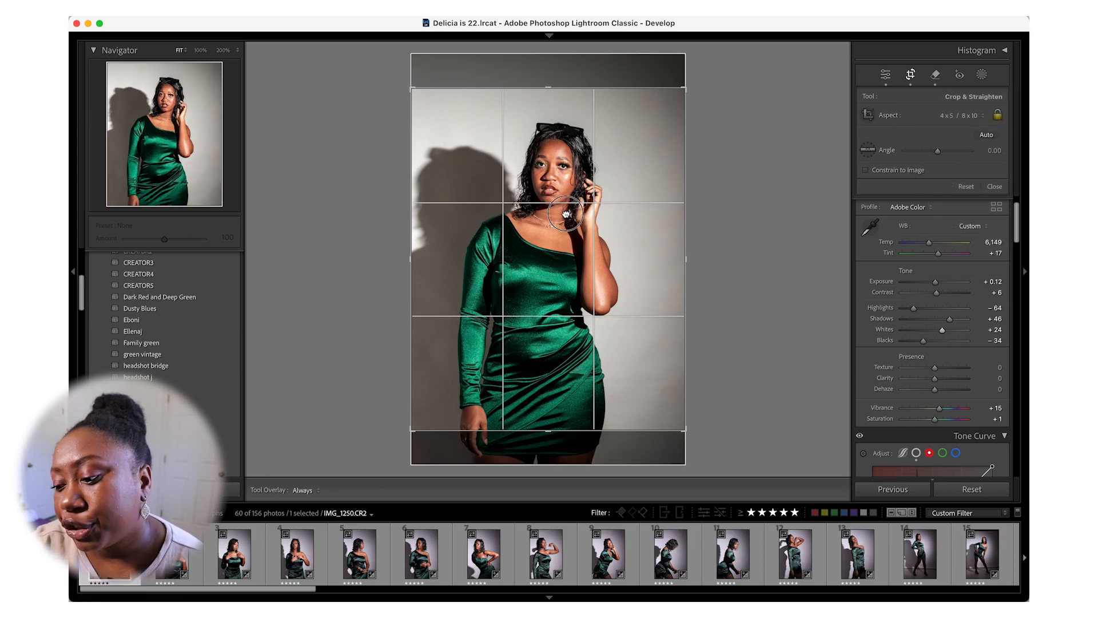
{"action": "left_click_drag", "start_coordinate": [568, 214], "coordinate": [567, 198]}
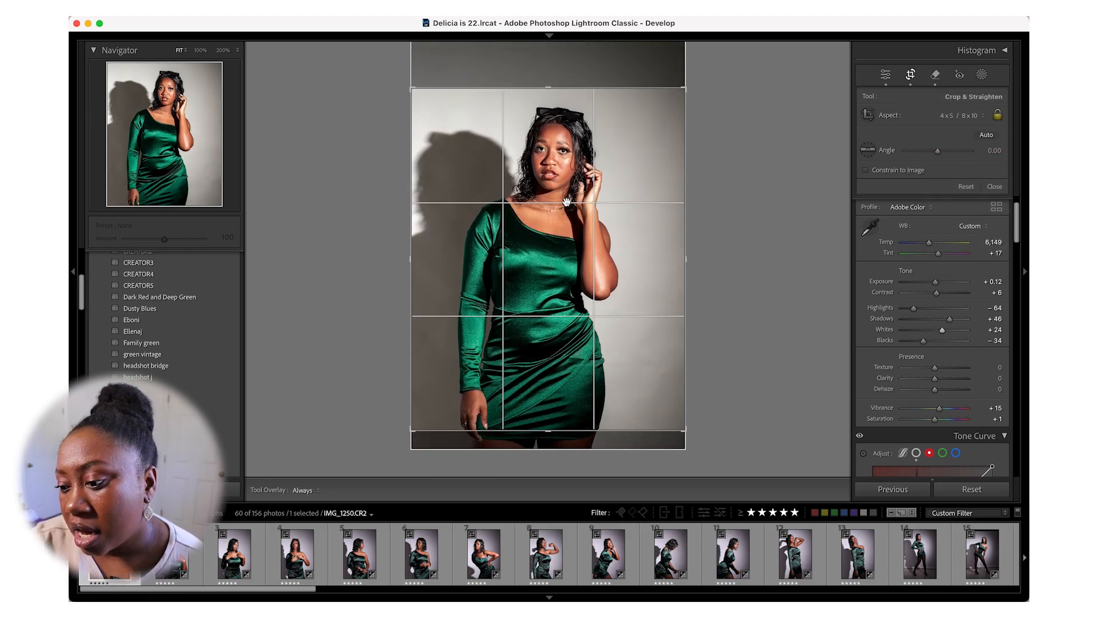
{"action": "left_click_drag", "start_coordinate": [556, 245], "coordinate": [556, 247]}
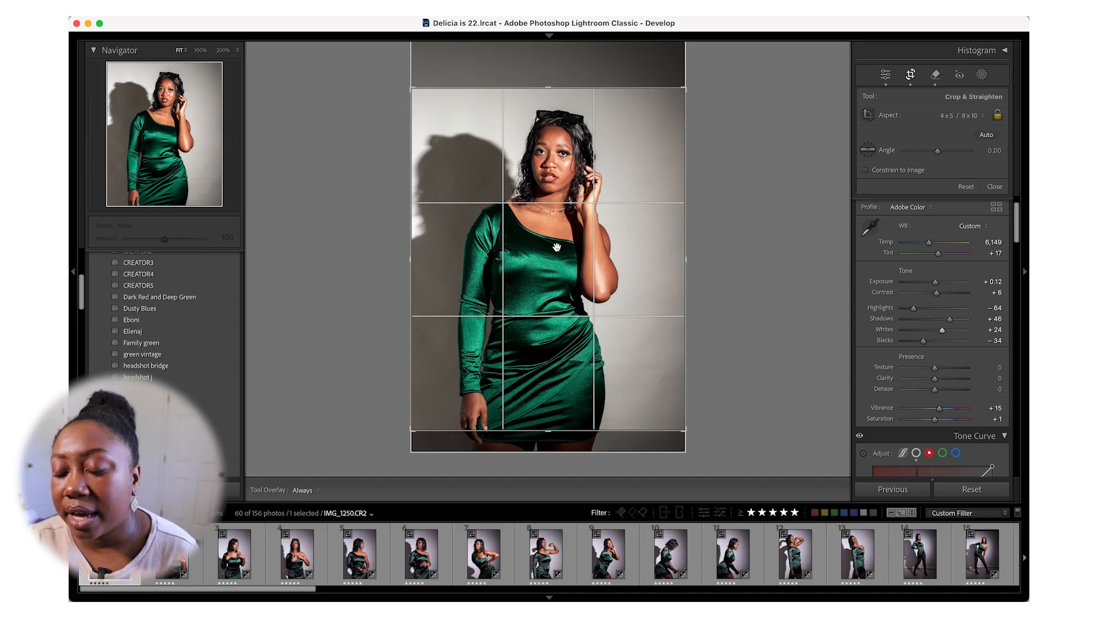
{"action": "key", "text": "Return"}
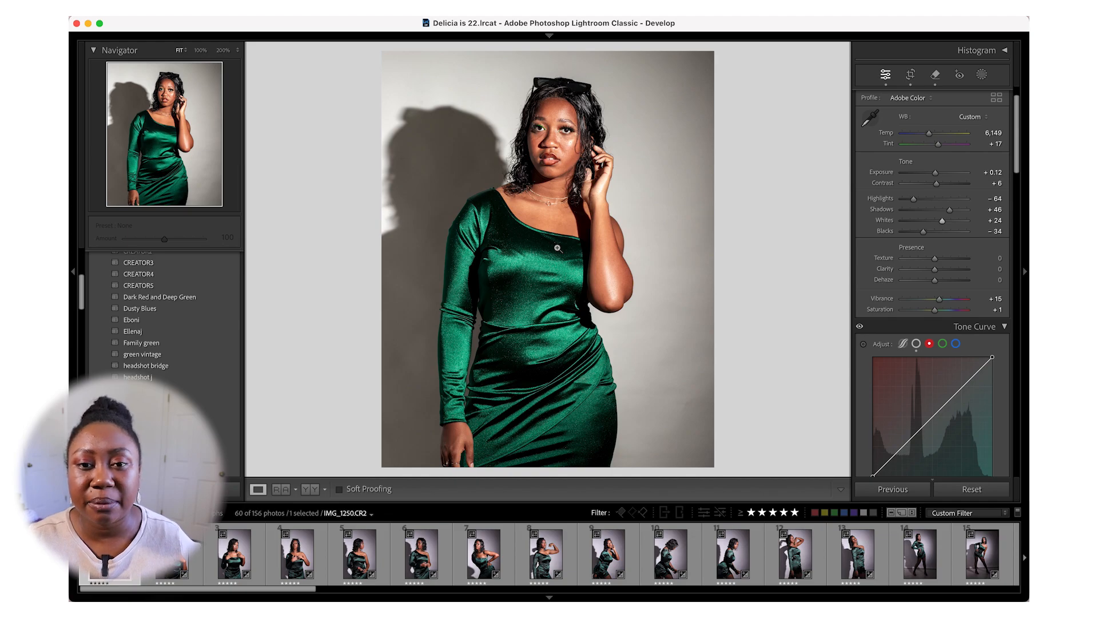
Step: Copy the develop settings of IMG_1250.CR2 without its Crop, Remove and Masking edits, and apply them to the next photo, IMG_1253.CR2
{"action": "key", "text": "super+shift+c"}
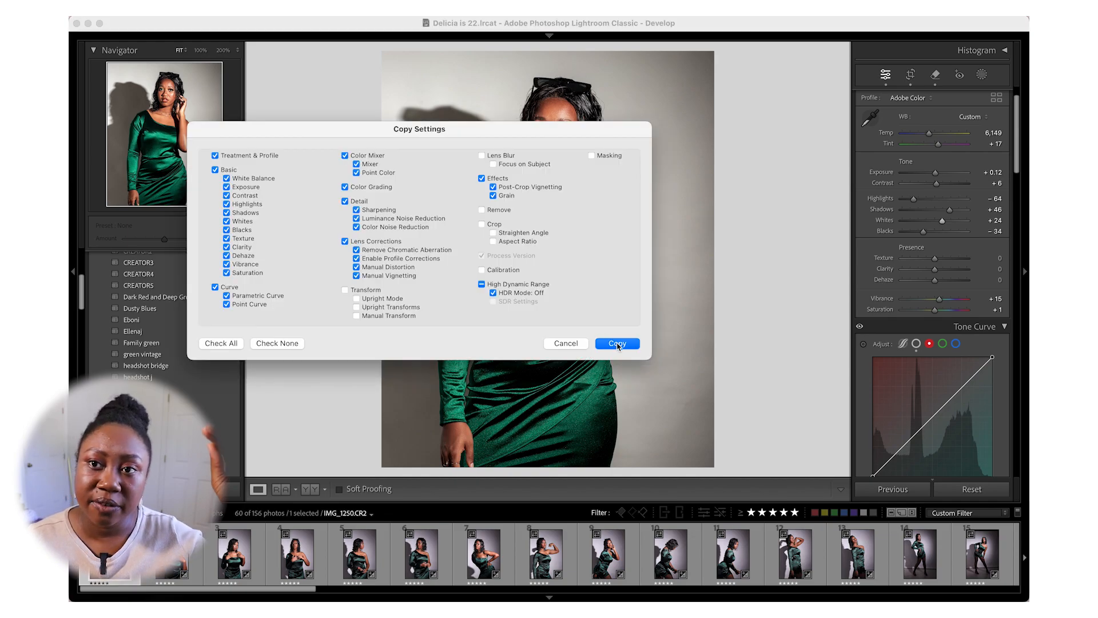
{"action": "left_click", "coordinate": [619, 343]}
{"action": "key", "text": "Right"}
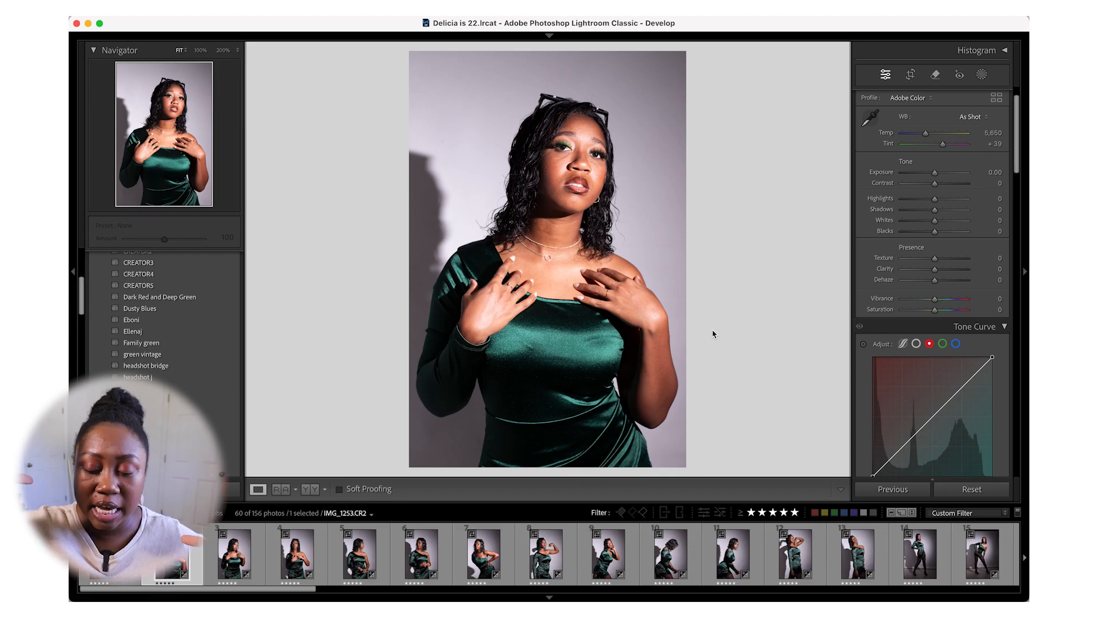
{"action": "left_click", "coordinate": [561, 148]}
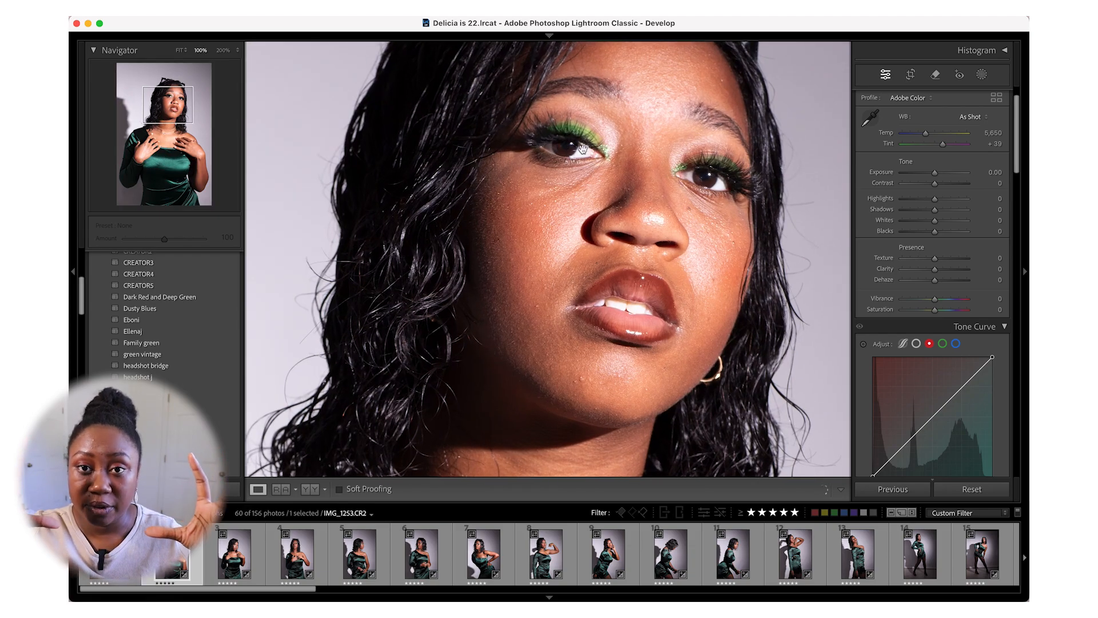
{"action": "key", "text": "super+="}
{"action": "key", "text": "super+="}
{"action": "key", "text": "super+="}
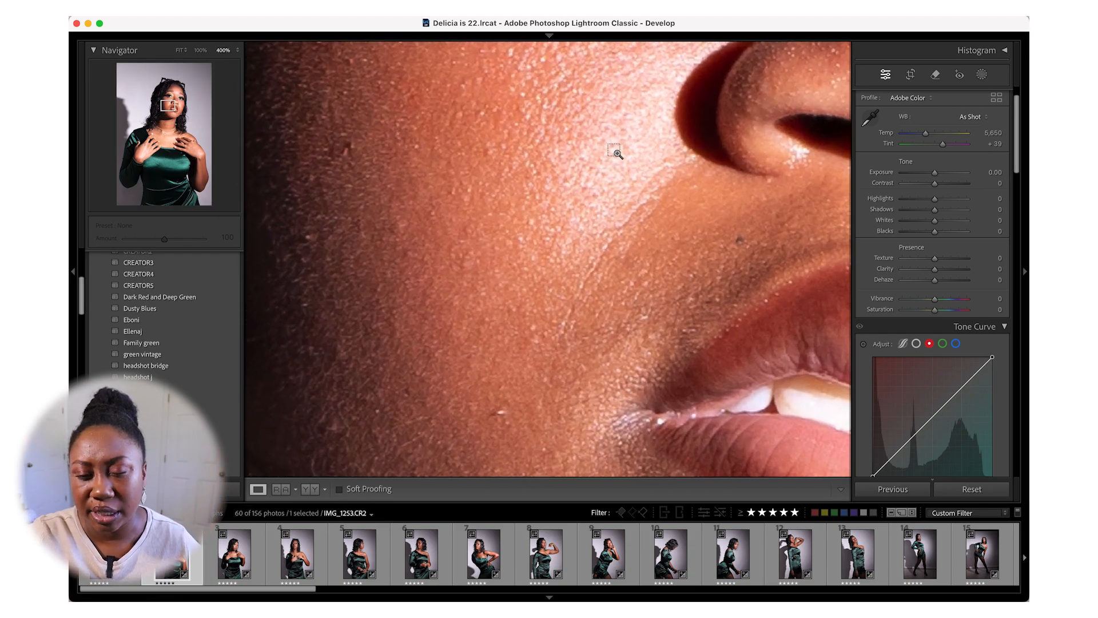
Step: Heal the blemishes on the shaded cheek of IMG_1253.CR2 with the Remove tool, using brush sizes 13 and 16
{"action": "left_click", "coordinate": [935, 75]}
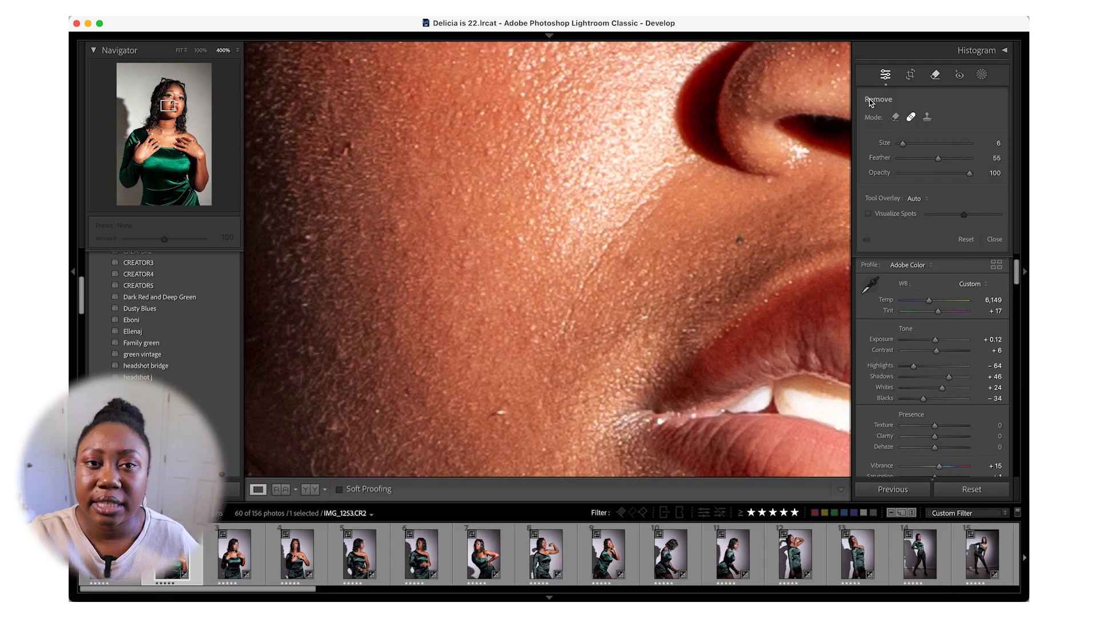
{"action": "key", "text": "q"}
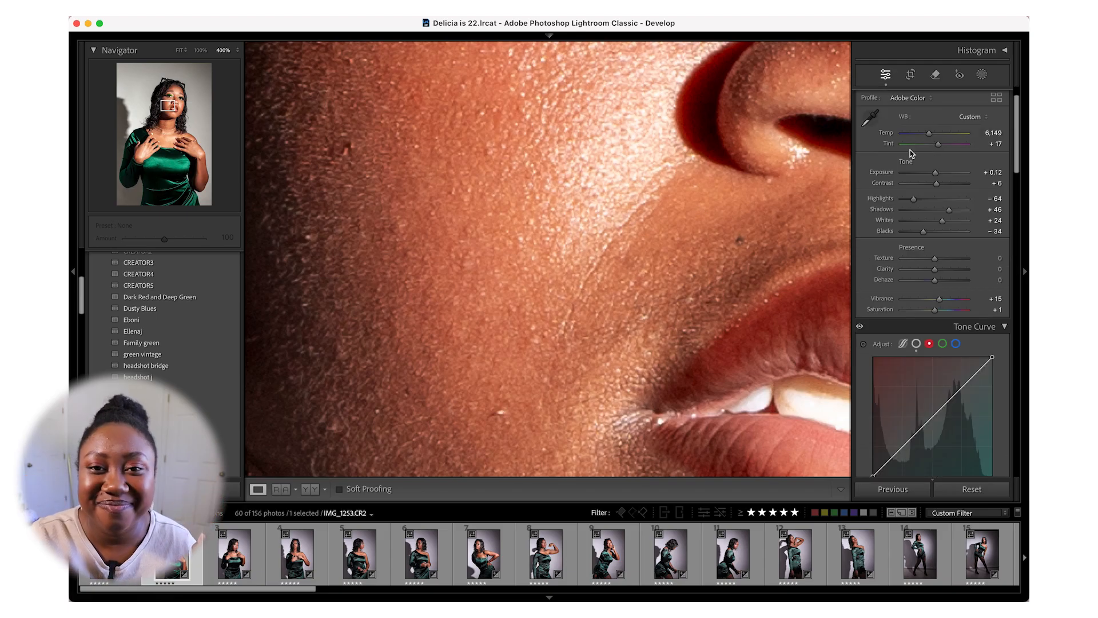
{"action": "left_click", "coordinate": [935, 74]}
{"action": "key", "text": "q"}
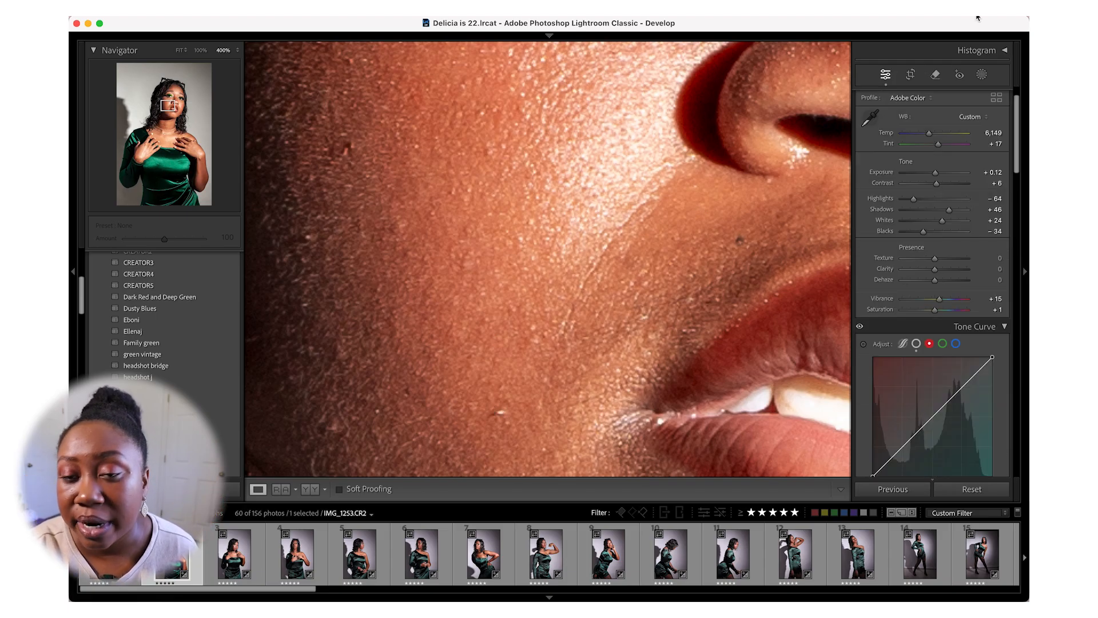
{"action": "left_click", "coordinate": [934, 75]}
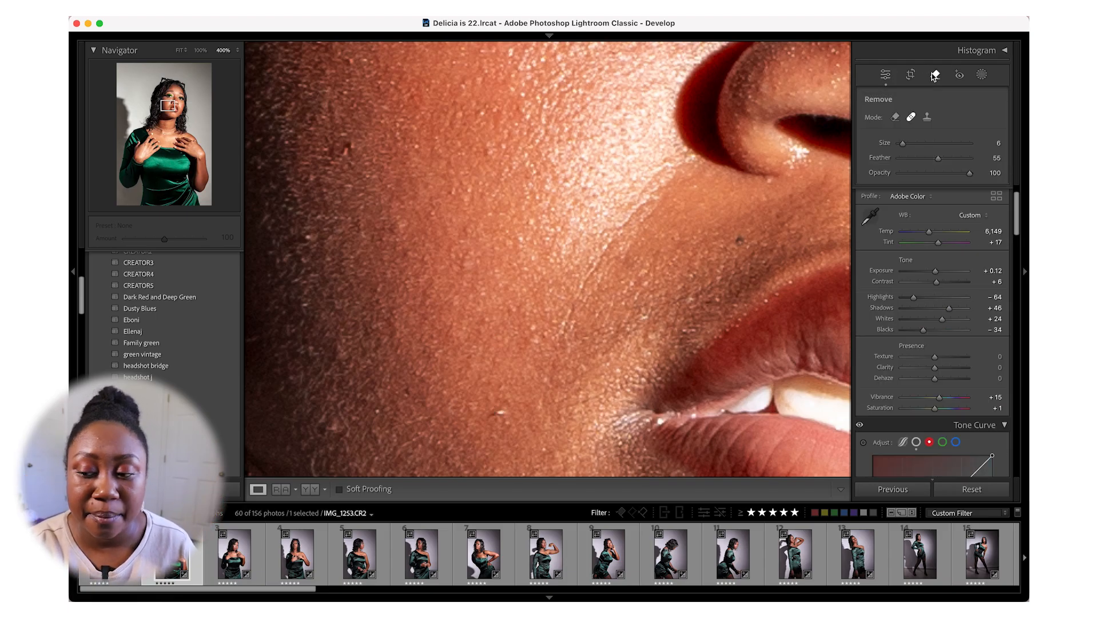
{"action": "left_click", "coordinate": [500, 412]}
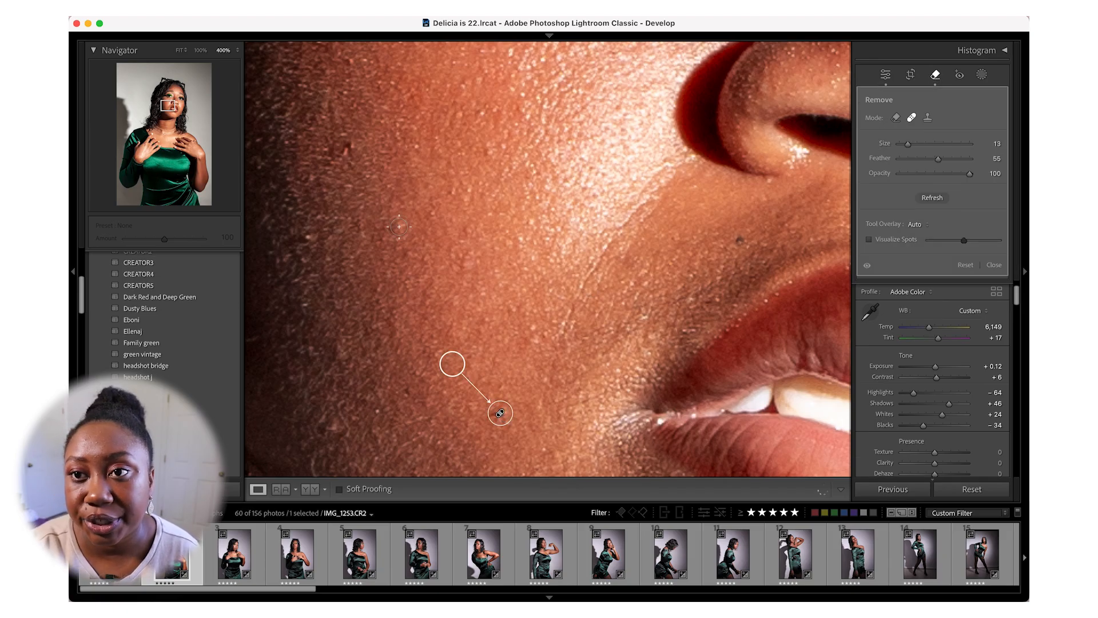
{"action": "left_click", "coordinate": [348, 150]}
Step: Remove the mark beside the iris using Remove with Generative AI, replacing a size 16 brush spot with a tighter size 10 one
{"action": "left_click_drag", "start_coordinate": [168, 106], "coordinate": [172, 97]}
{"action": "scroll", "coordinate": [523, 265], "scroll_direction": "up", "scroll_amount": 3}
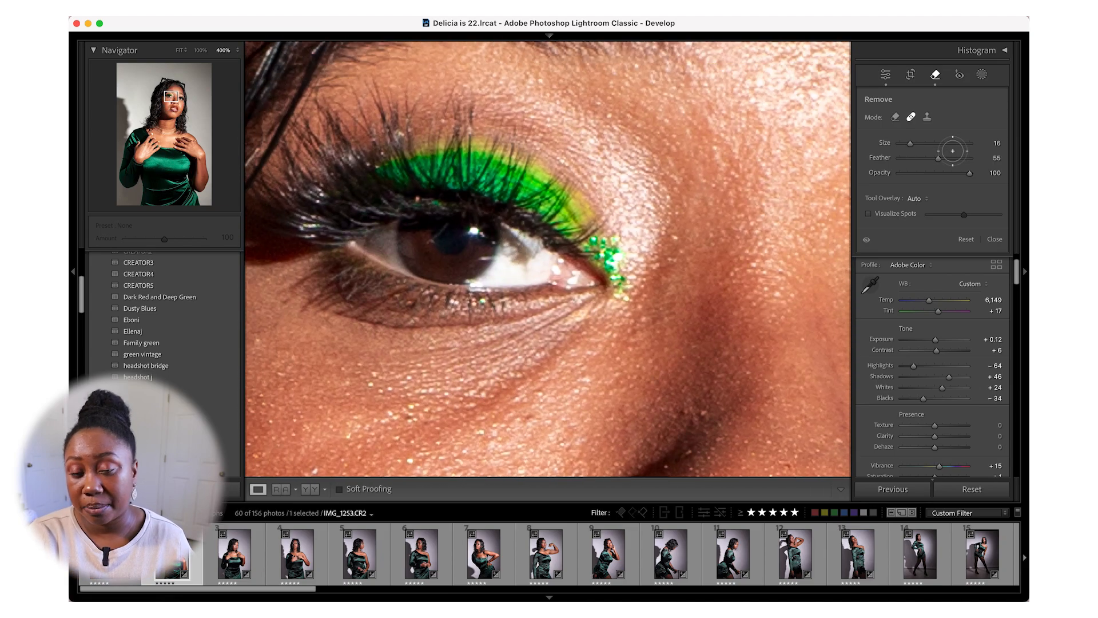
{"action": "left_click", "coordinate": [896, 118]}
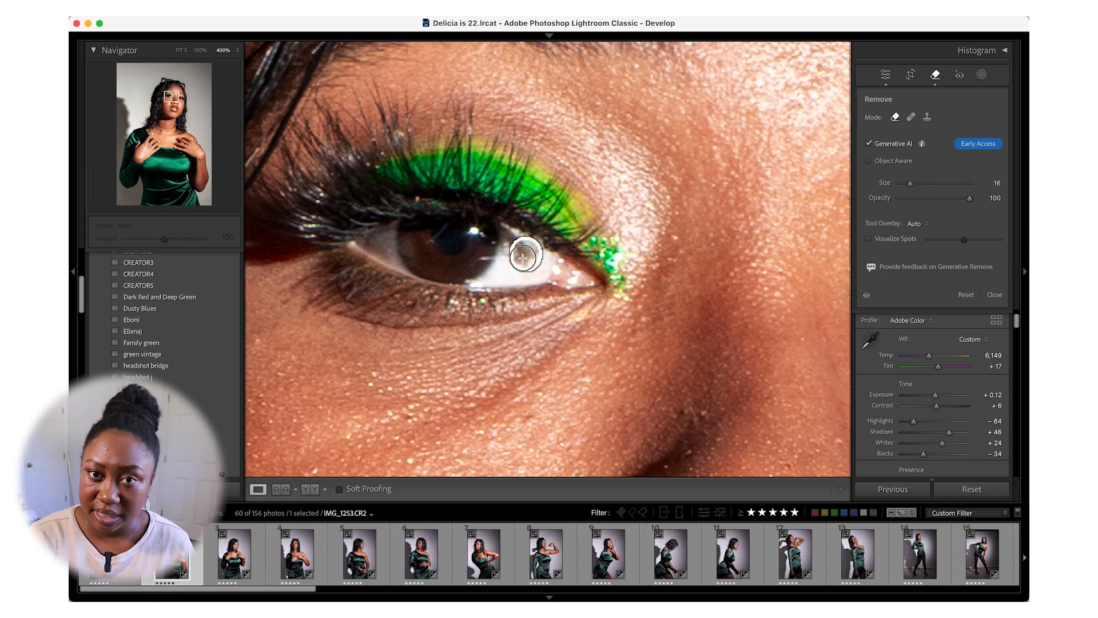
{"action": "mouse_move", "coordinate": [522, 258]}
{"action": "left_mouse_down"}
{"action": "mouse_move", "coordinate": [517, 246]}
{"action": "mouse_move", "coordinate": [523, 252]}
{"action": "left_mouse_up"}
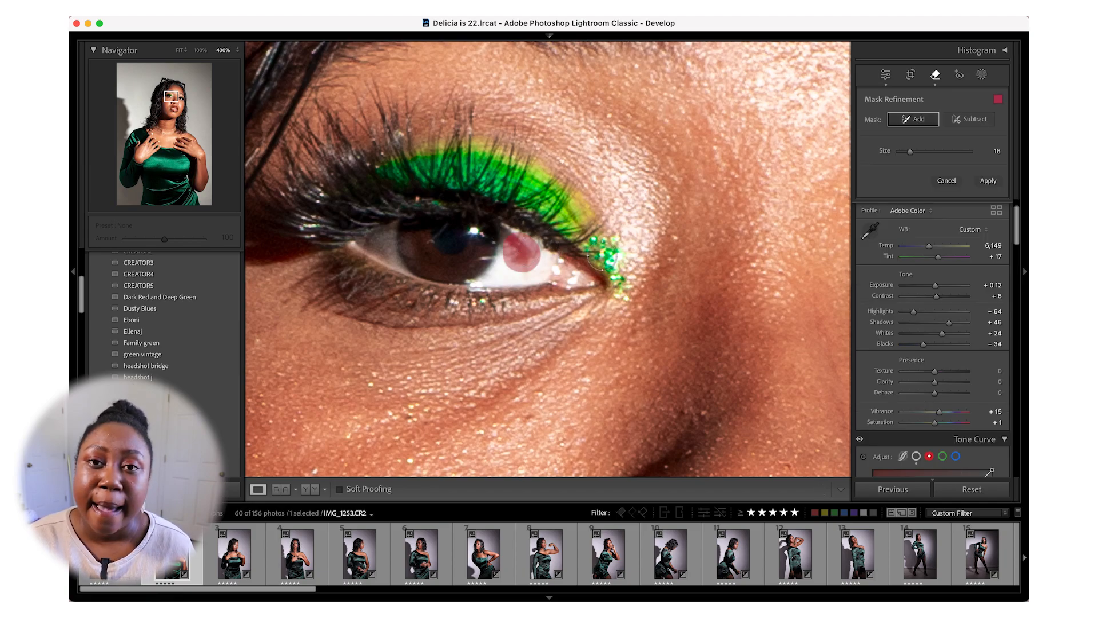
{"action": "left_click", "coordinate": [989, 181]}
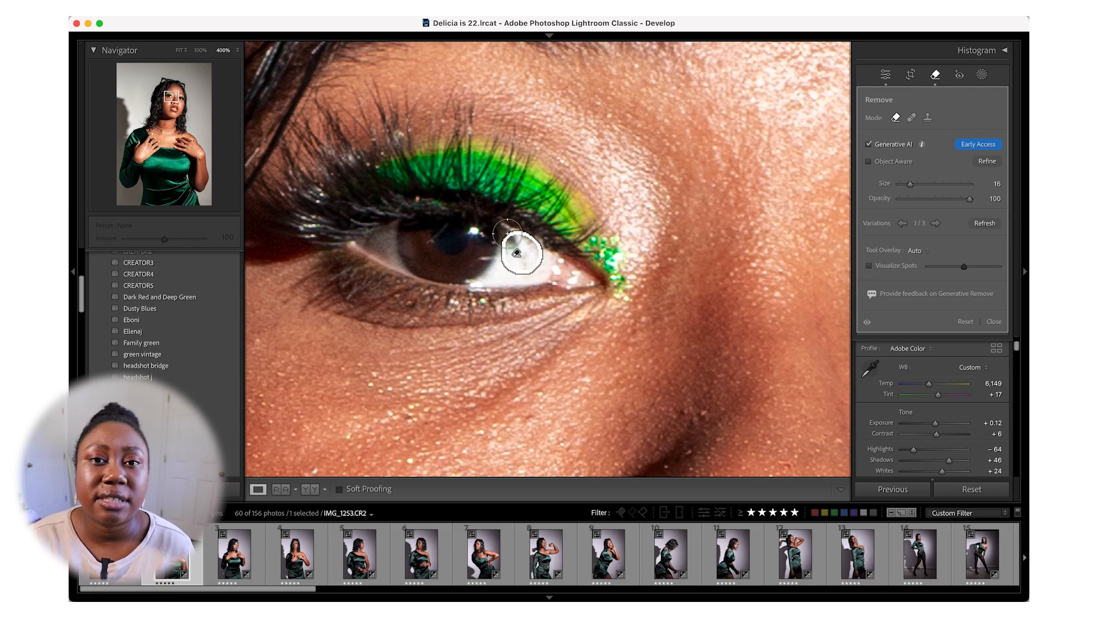
{"action": "key", "text": "Delete"}
{"action": "left_click_drag", "start_coordinate": [507, 232], "coordinate": [511, 236]}
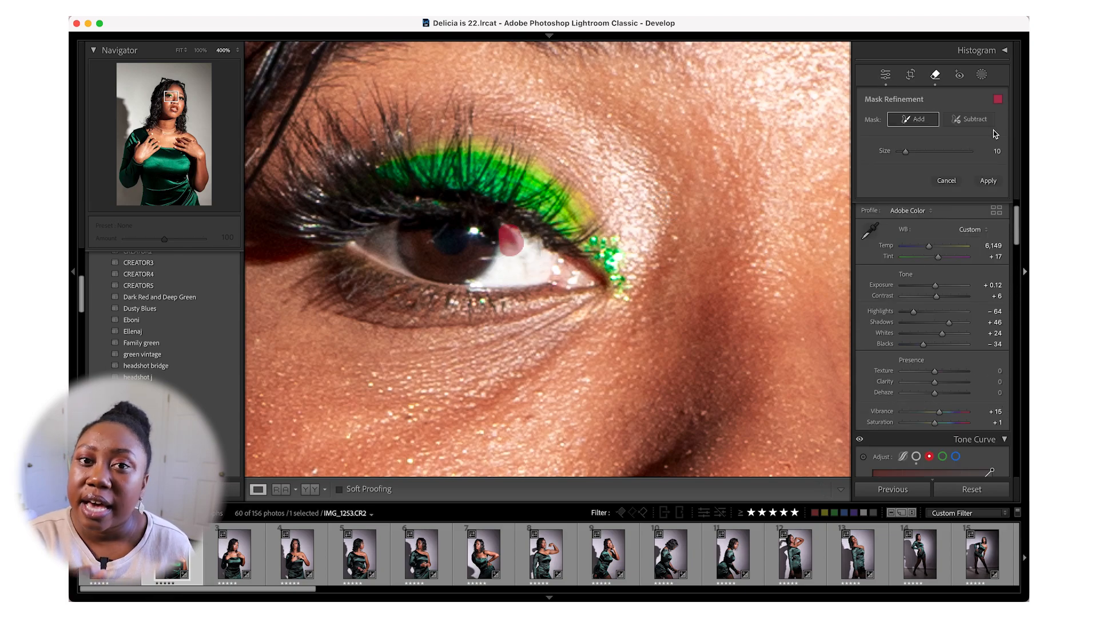
{"action": "left_click", "coordinate": [988, 181]}
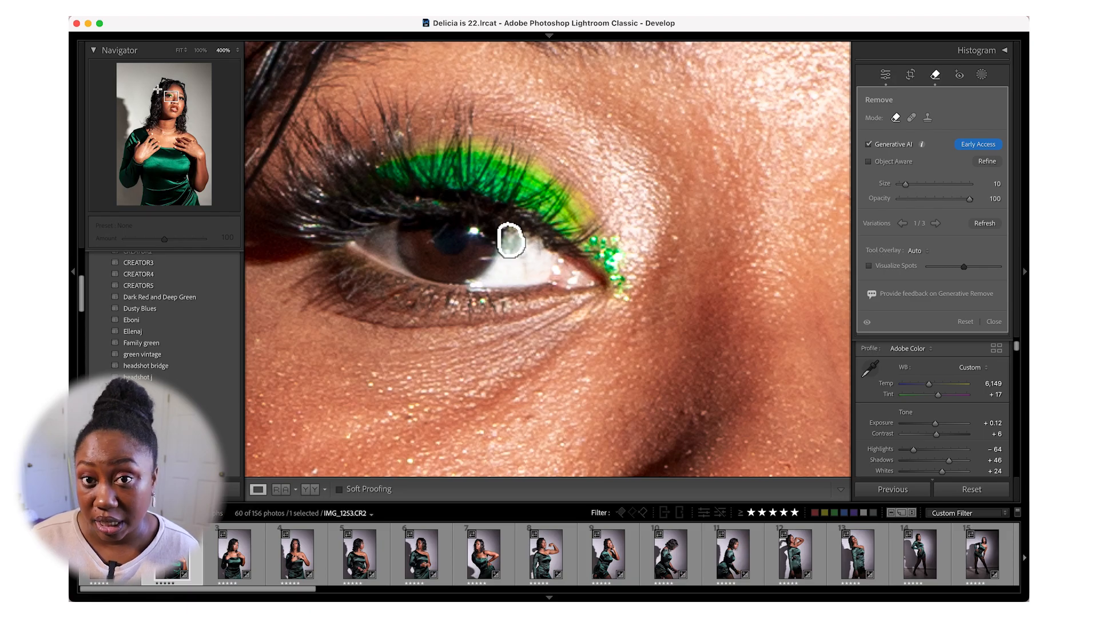
{"action": "left_click_drag", "start_coordinate": [171, 97], "coordinate": [181, 103]}
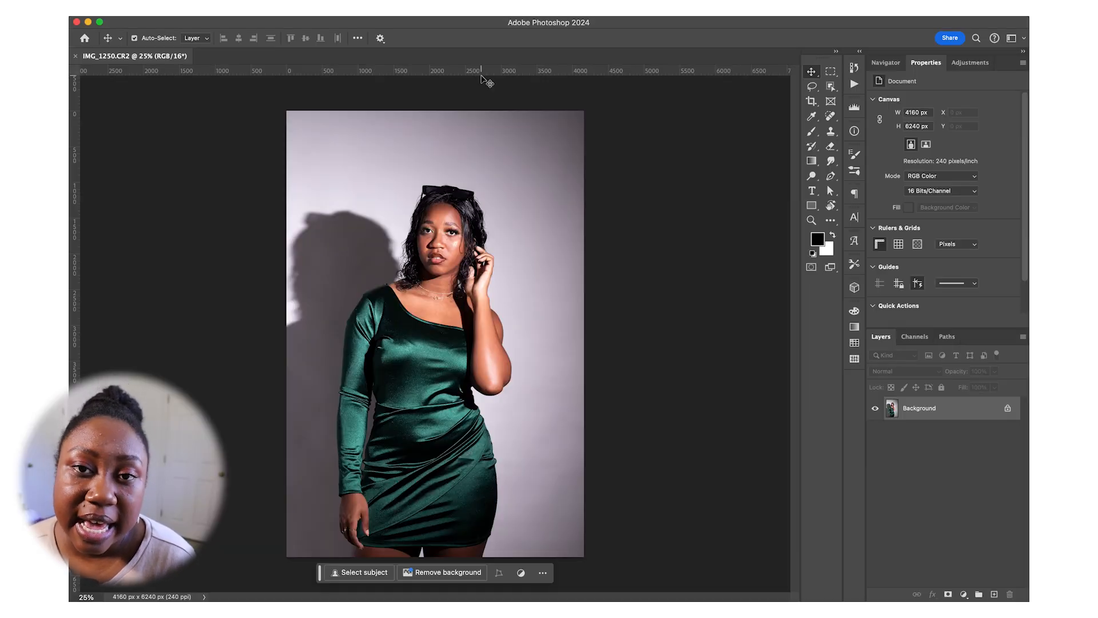
Step: In Photoshop, duplicate the Background layer of IMG_1250.CR2
{"action": "key", "text": "super+plus"}
{"action": "key", "text": "super+plus"}
{"action": "key", "text": "super+plus"}
{"action": "key", "text": "super+plus"}
{"action": "key", "text": "super+plus"}
{"action": "scroll", "coordinate": [542, 340], "scroll_direction": "up", "scroll_amount": 15}
{"action": "key", "text": "super+j"}
{"action": "scroll", "coordinate": [466, 399], "scroll_direction": "down", "scroll_amount": 3}
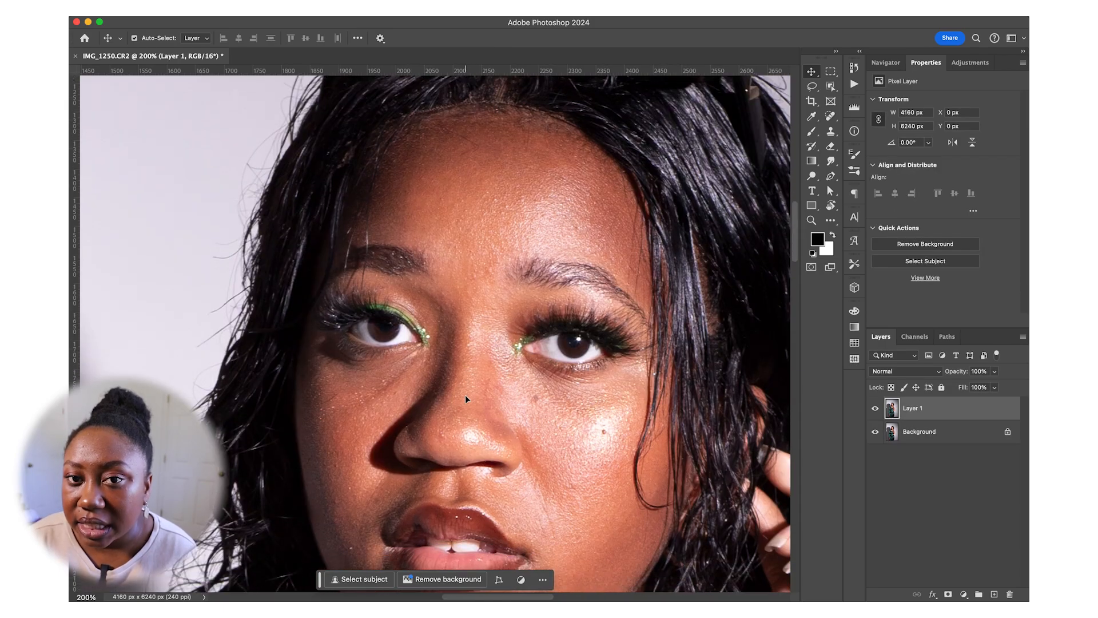
Step: Clone the catchlight from one eye onto the dark iris of the other with the Clone Stamp at size 20
{"action": "key", "text": "s"}
{"action": "key", "text": "super+plus"}
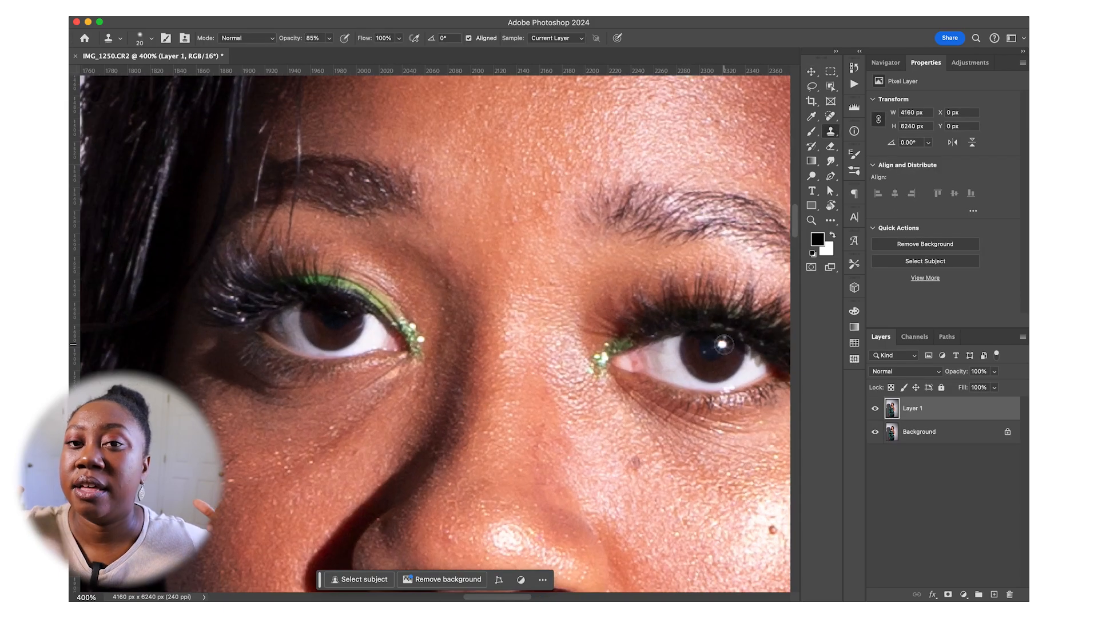
{"action": "left_click", "coordinate": [347, 314]}
{"action": "key", "text": "v"}
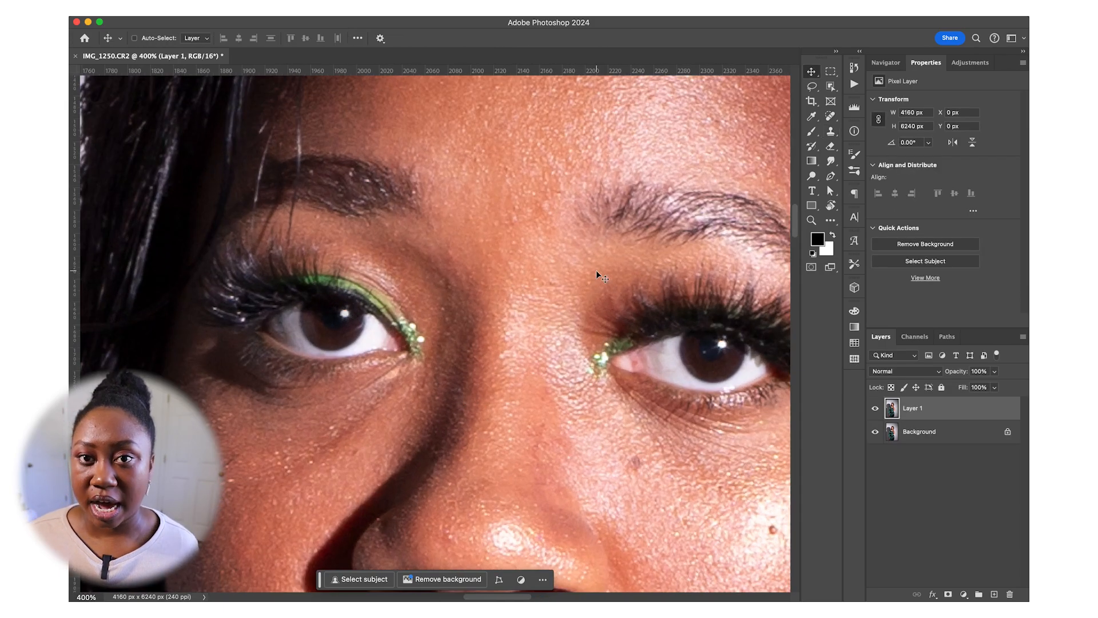
Step: Examine the eyes and the whole face at several magnifications
{"action": "key", "text": "super+minus"}
{"action": "key", "text": "super+minus"}
{"action": "key", "text": "super+minus"}
{"action": "key", "text": "super+minus"}
{"action": "key", "text": "super+plus"}
{"action": "key", "text": "super+plus"}
{"action": "key", "text": "super+plus"}
{"action": "key", "text": "super+plus"}
{"action": "key", "text": "super+plus"}
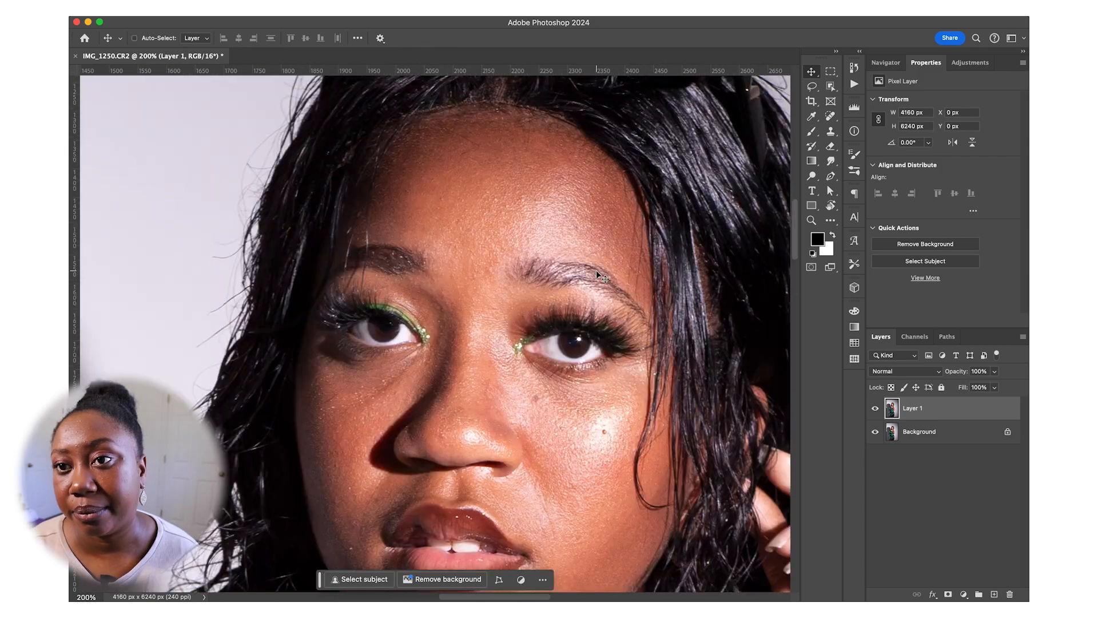
{"action": "key", "text": "s"}
{"action": "scroll", "coordinate": [330, 312], "scroll_direction": "right", "scroll_amount": 5}
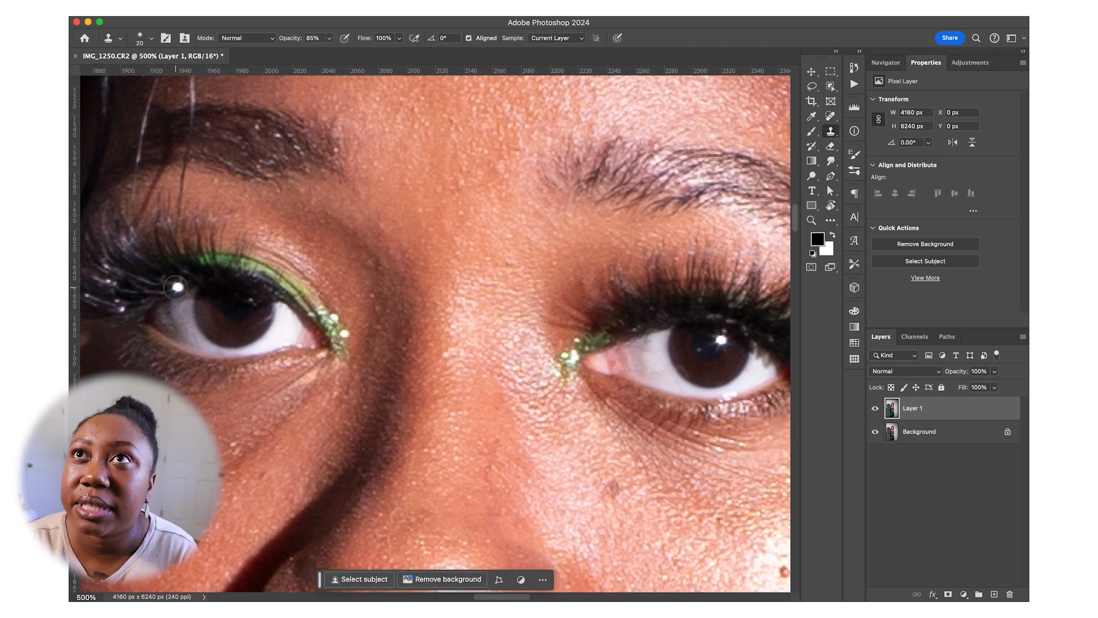
{"action": "key", "text": "v"}
{"action": "key", "text": "super+minus"}
{"action": "key", "text": "super+minus"}
{"action": "key", "text": "super+minus"}
{"action": "key", "text": "super+minus"}
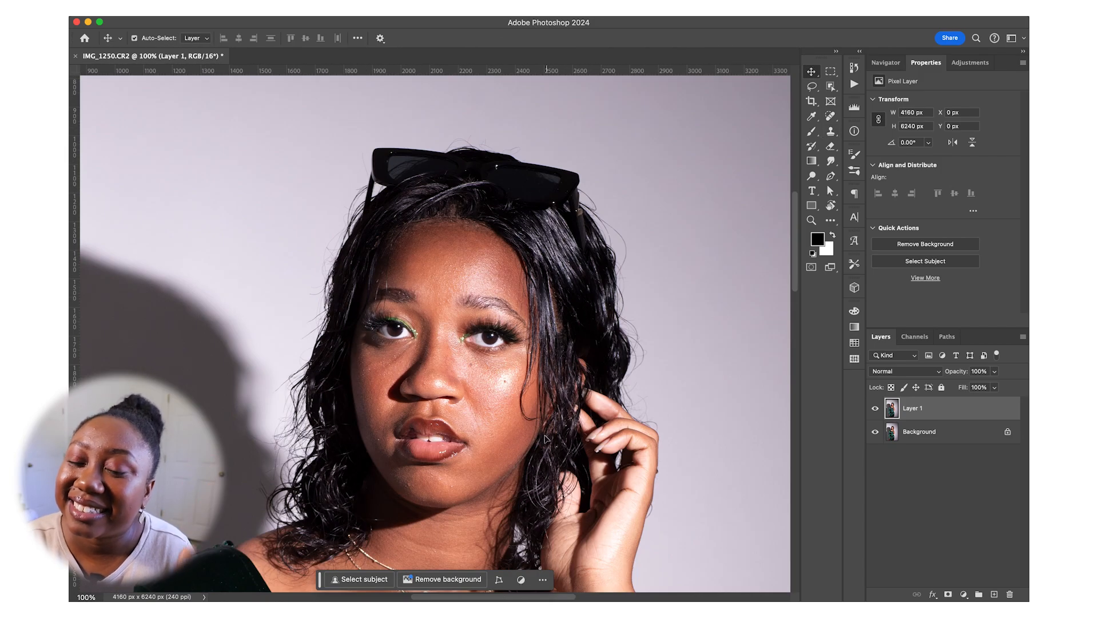
{"action": "scroll", "coordinate": [480, 474], "scroll_direction": "down", "scroll_amount": 1}
{"action": "scroll", "coordinate": [480, 474], "scroll_direction": "up", "scroll_amount": 6}
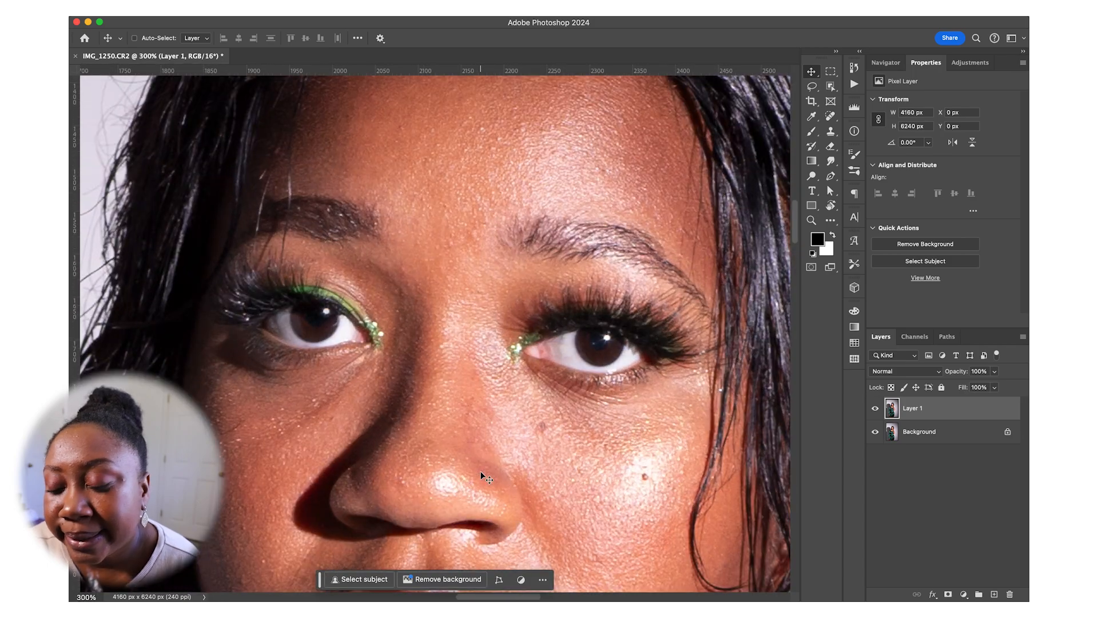
Step: Retouch small skin blemishes around the mouth, cheek and forehead on Layer 1 with the Clone Stamp at size 20 and 85% opacity
{"action": "key", "text": "s"}
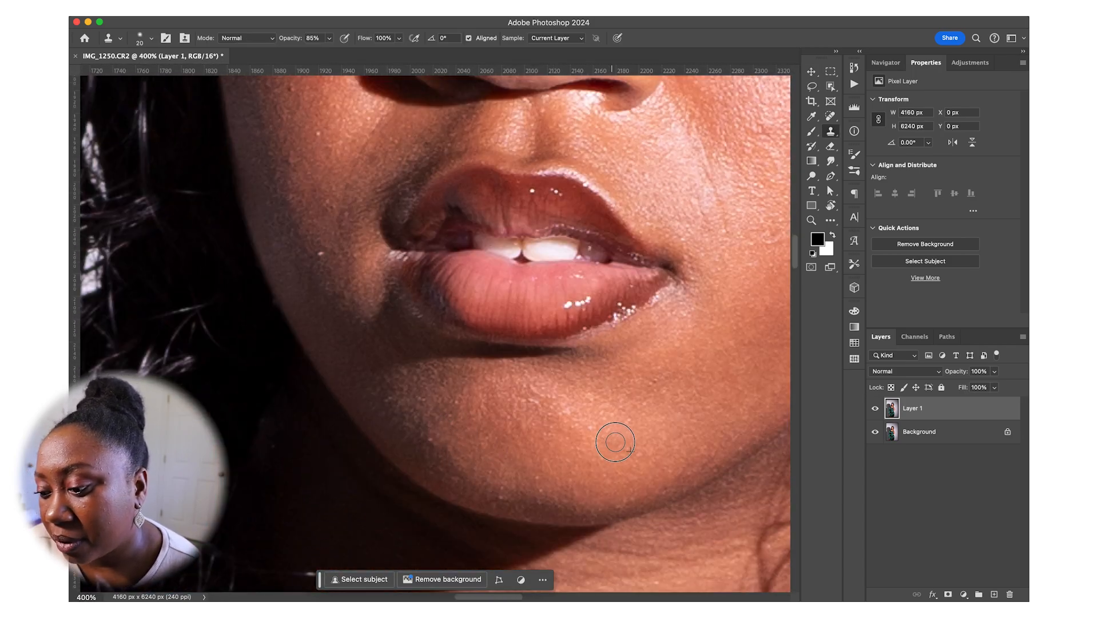
{"action": "scroll", "coordinate": [343, 331], "scroll_direction": "up", "scroll_amount": 3}
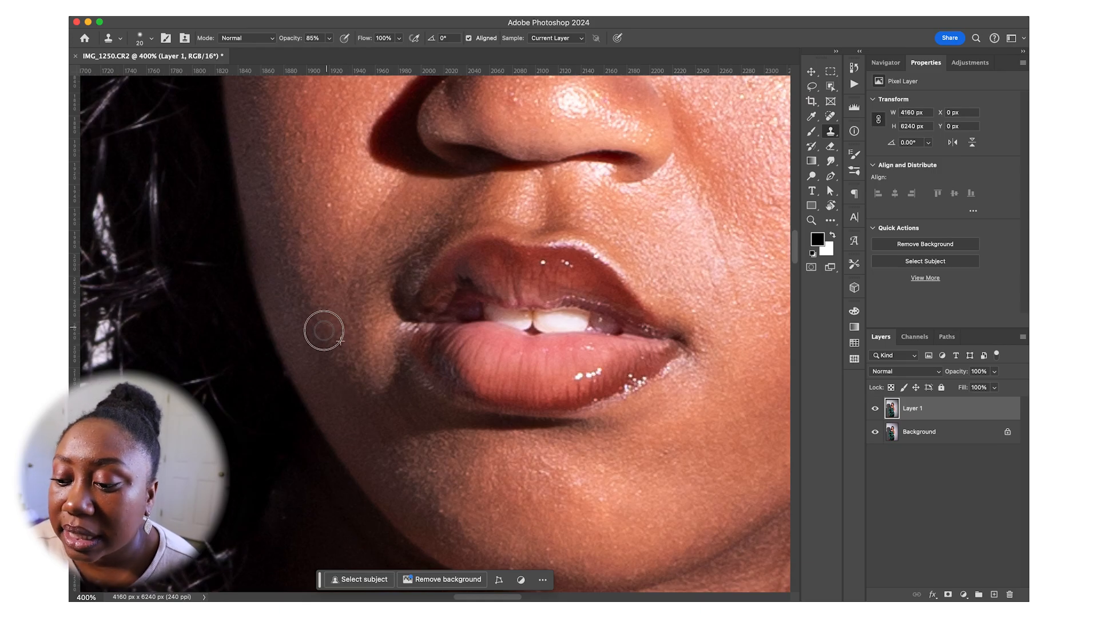
{"action": "scroll", "coordinate": [547, 266], "scroll_direction": "up", "scroll_amount": 20}
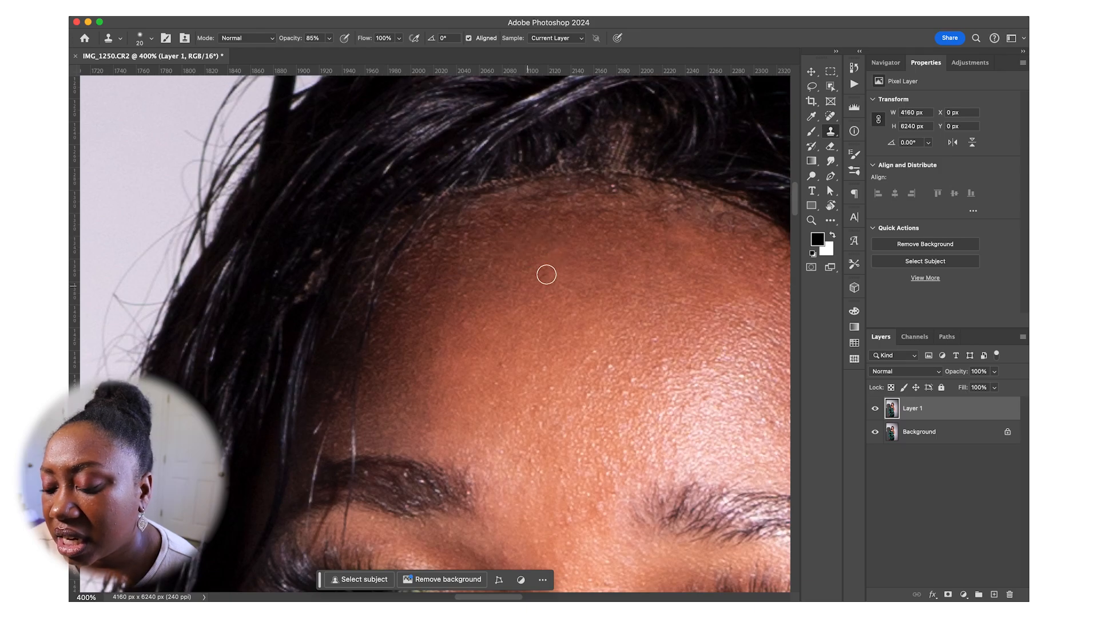
{"action": "scroll", "coordinate": [513, 366], "scroll_direction": "down", "scroll_amount": 20}
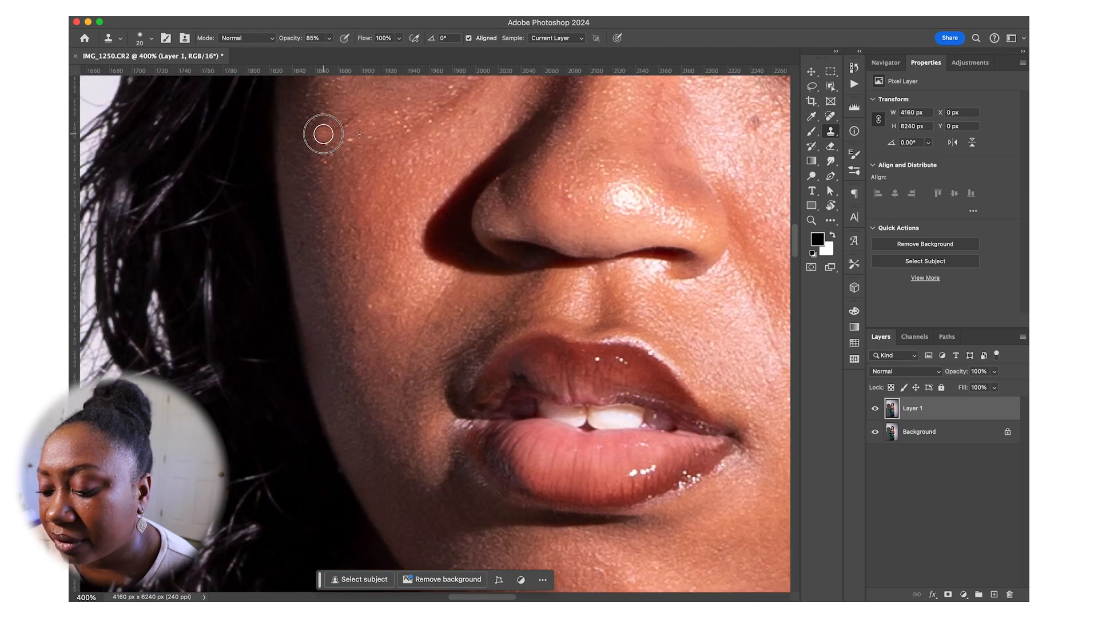